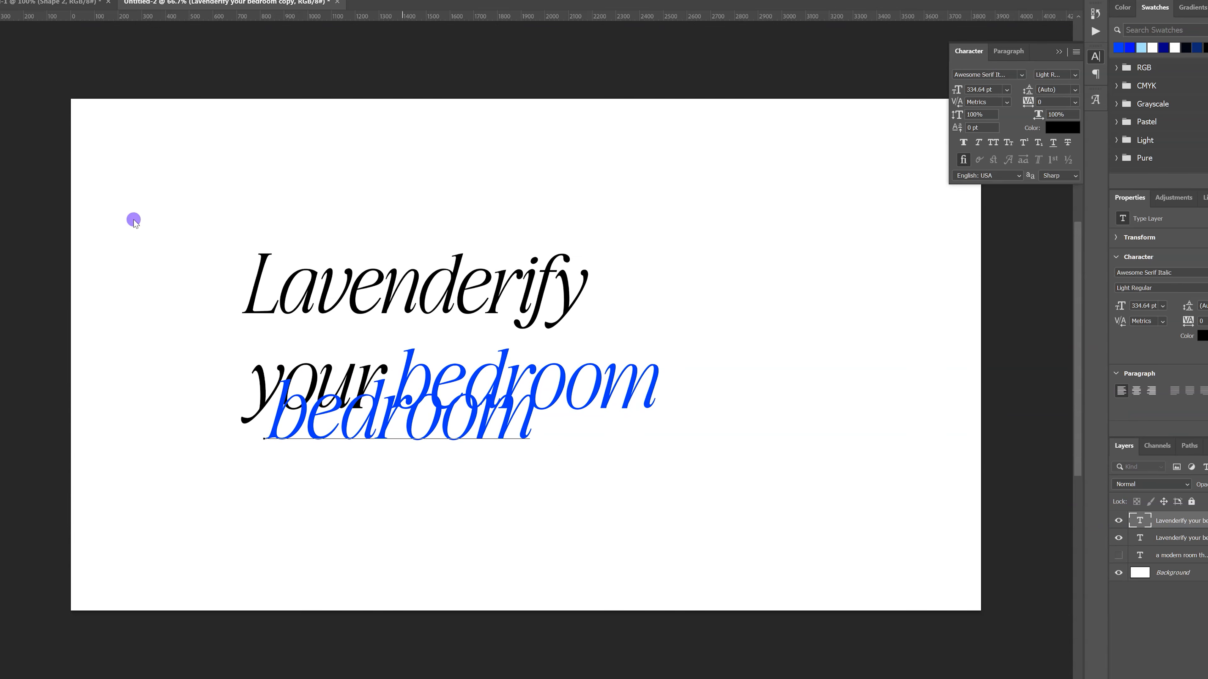
- Place the duplicated "bedroom" text below the headline's second line and change its wording to "bathroom"
left_click(552, 119)
left_click_drag(526, 423, 638, 485)
double_click(631, 484)
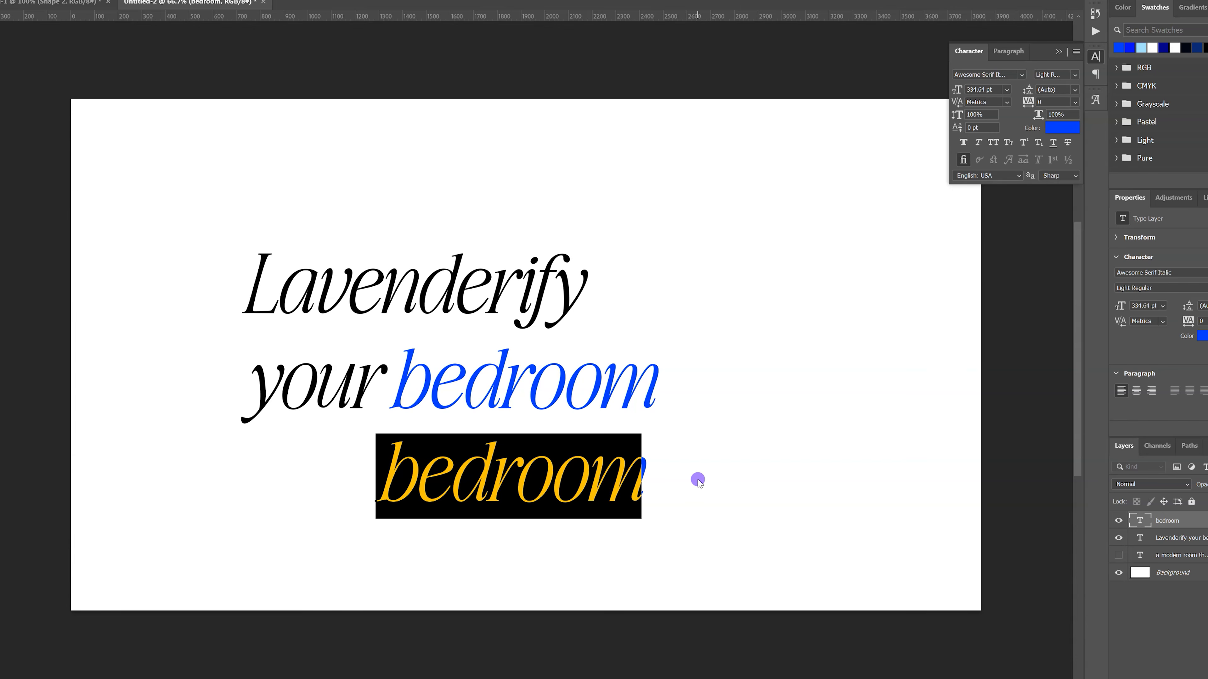
type("w")
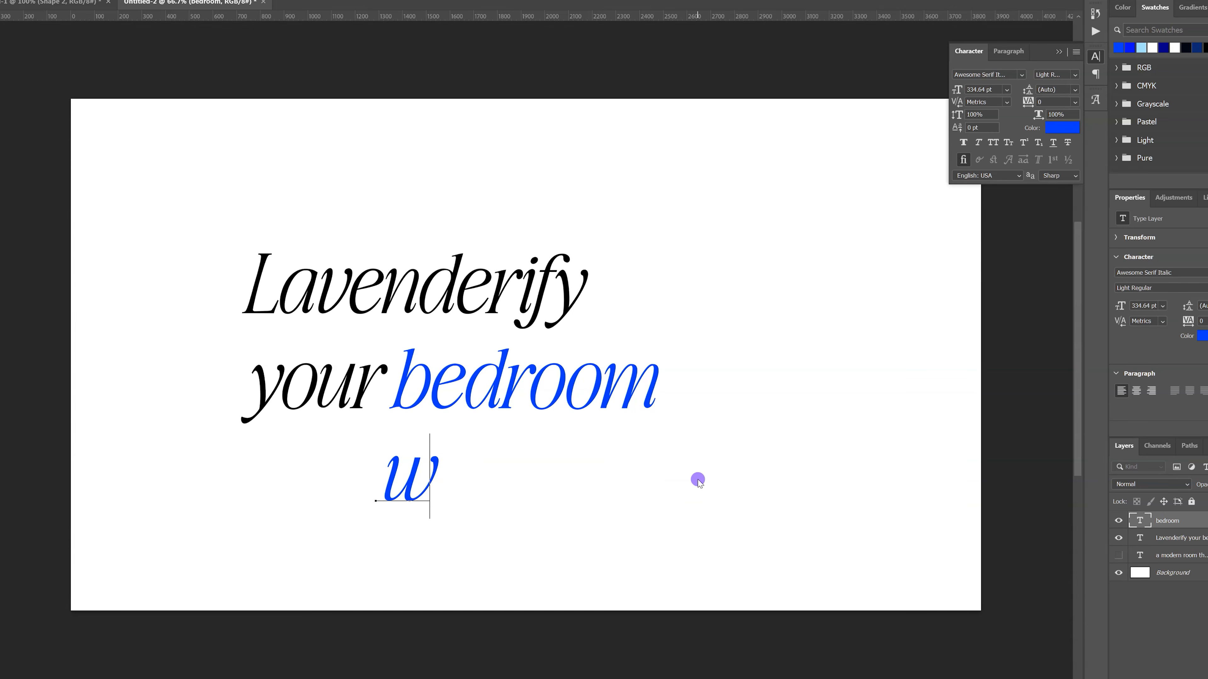
key("BackSpace")
type("bathroom")
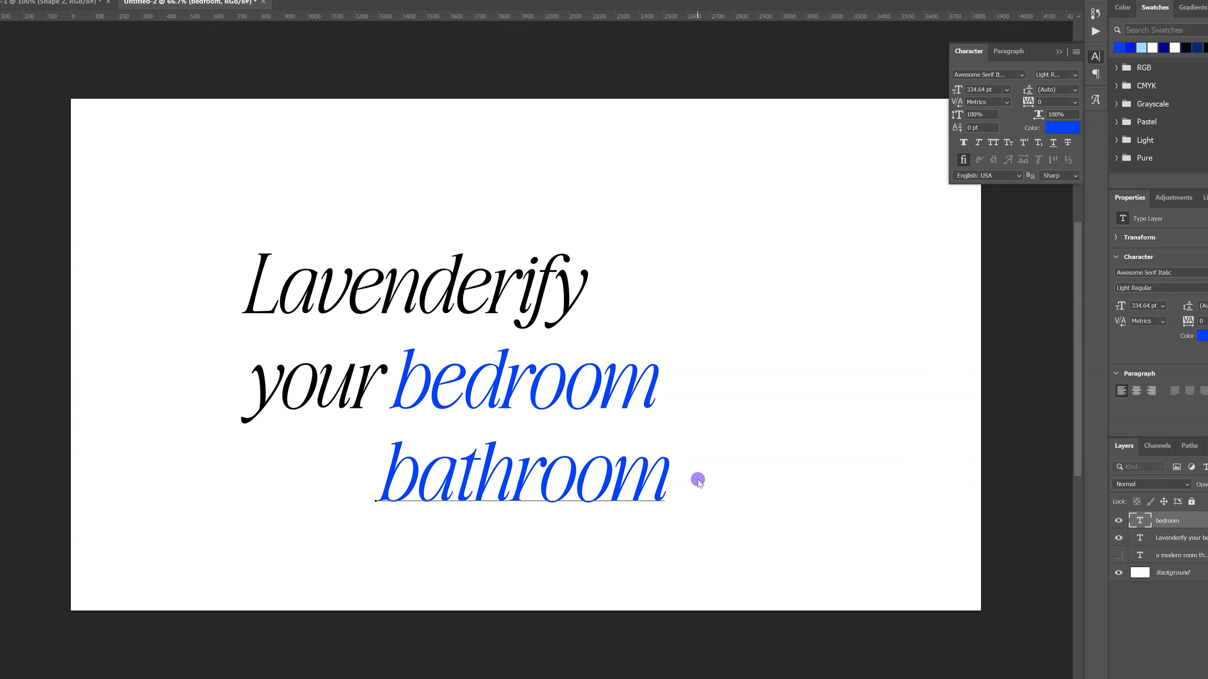
left_click(550, 530)
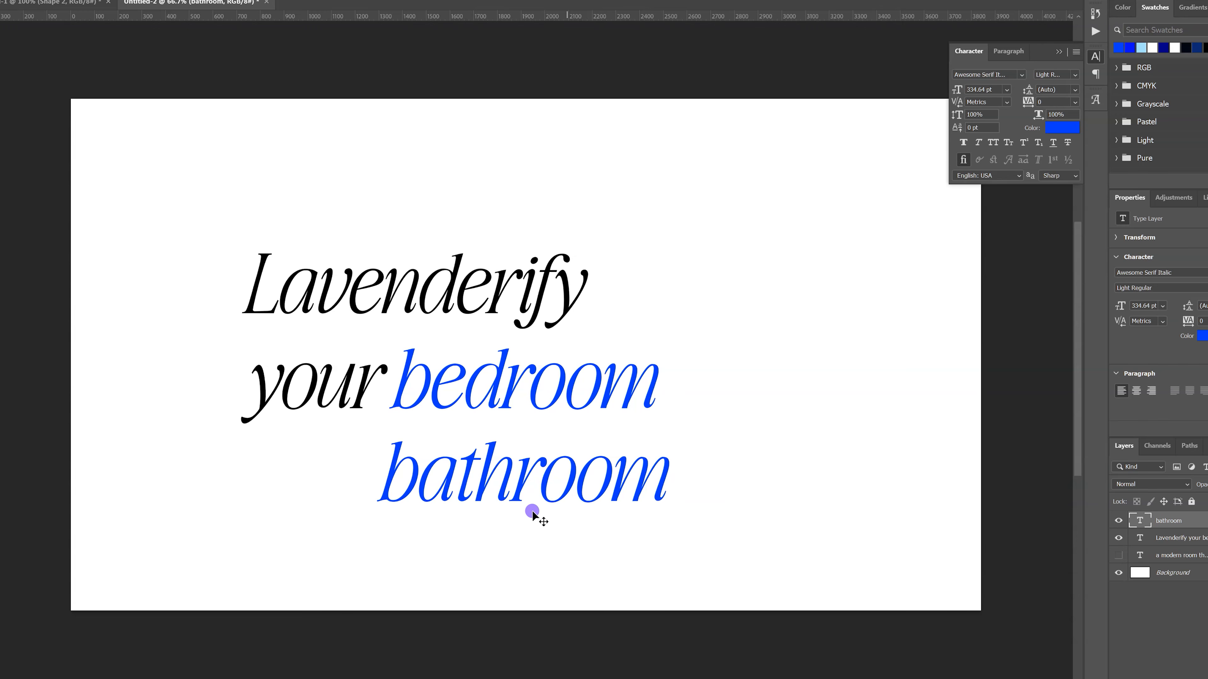
- Duplicate the "bathroom" text directly below itself and change the copy's wording to "workspace"
left_click_drag(552, 500, 541, 581)
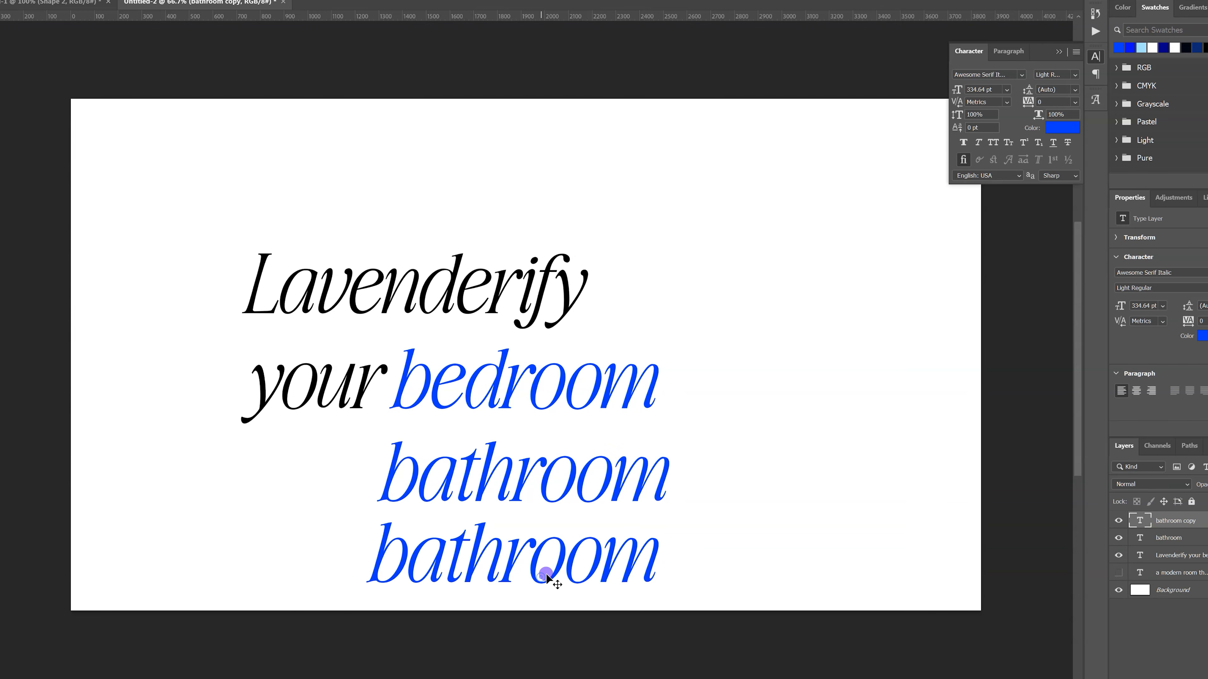
double_click(562, 569)
type("work")
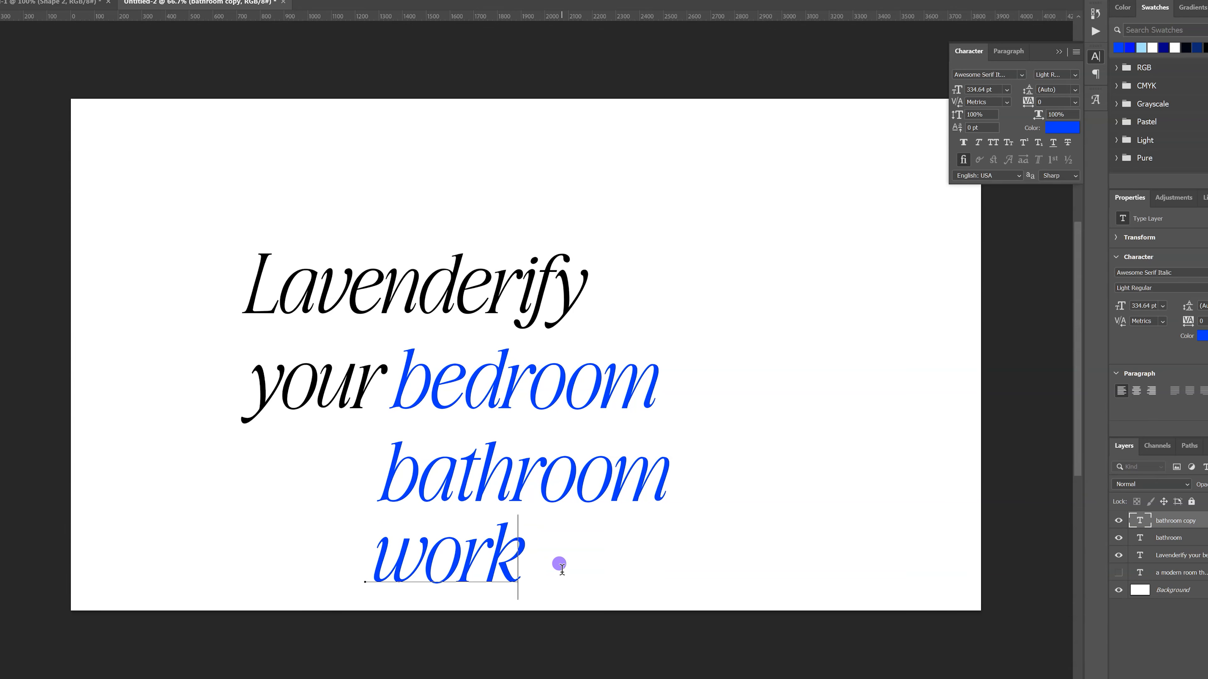
type("space")
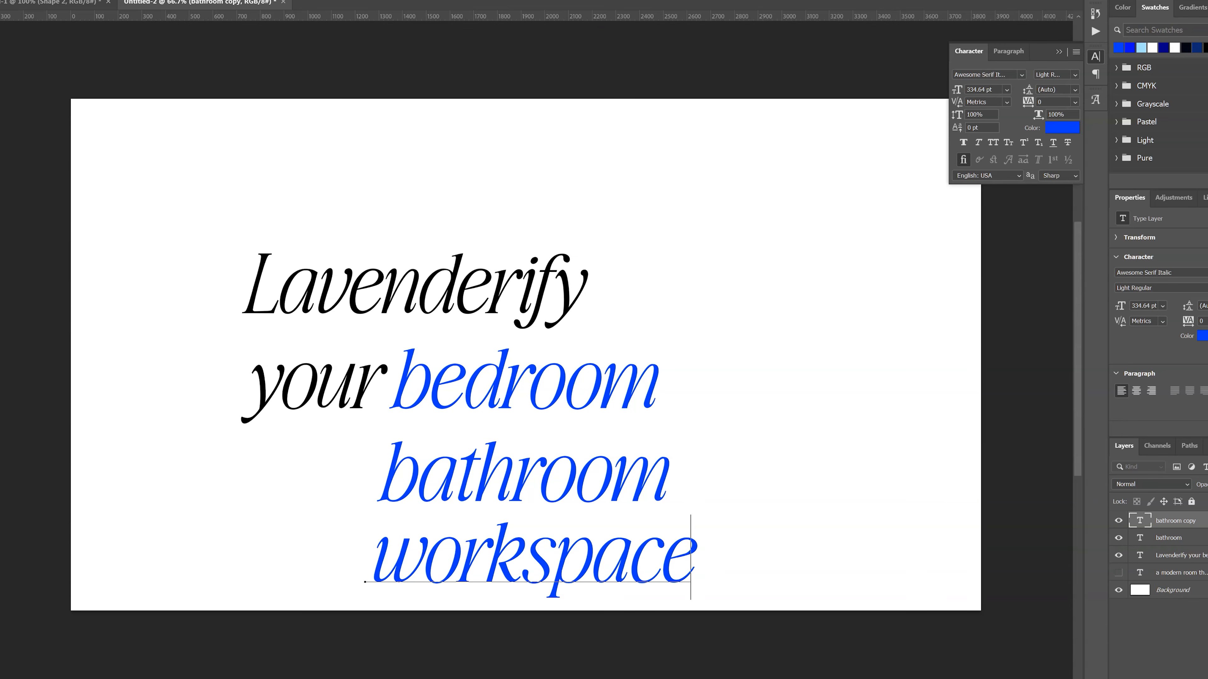
left_click(556, 462)
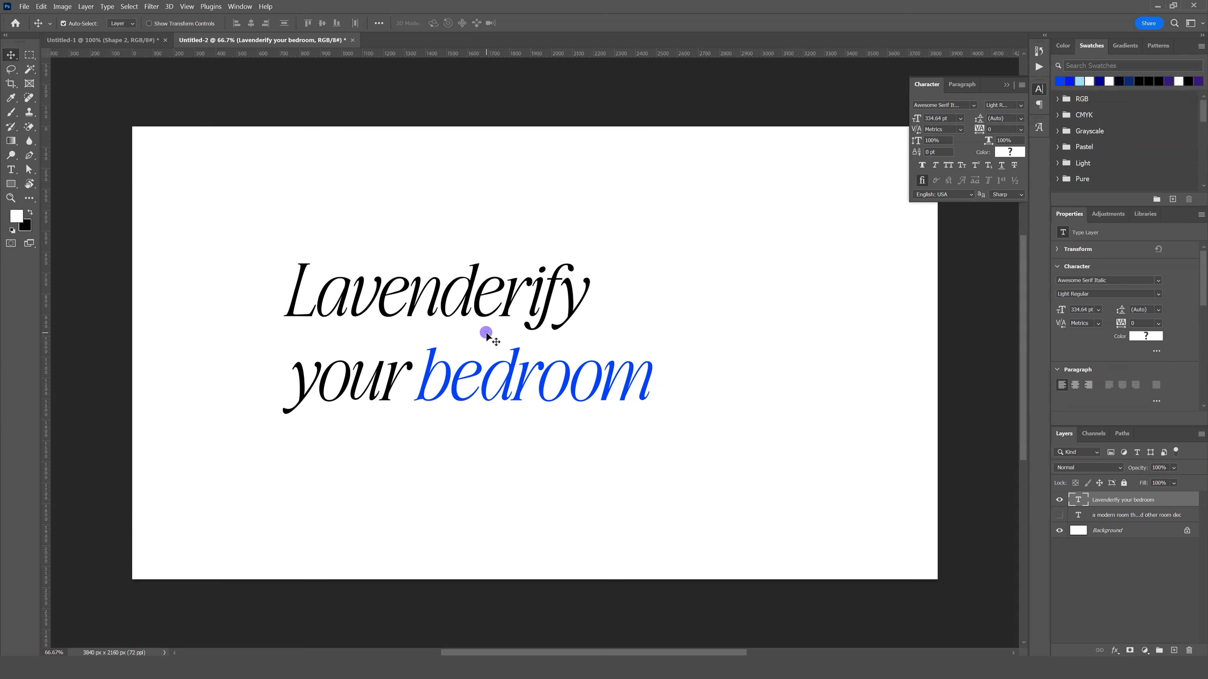
- Remove "your bedroom" from the headline text, leaving only "Lavenderify" in that layer
key("ctrl+a")
left_click(376, 378)
left_click_drag(292, 381, 787, 350)
key("BackSpace")
- Duplicate the "Lavenderify" text below the original and replace the copy's wording with the copied "your bedroom"
left_click(10, 55)
left_click_drag(469, 315, 500, 440)
double_click(500, 440)
key("ctrl+v")
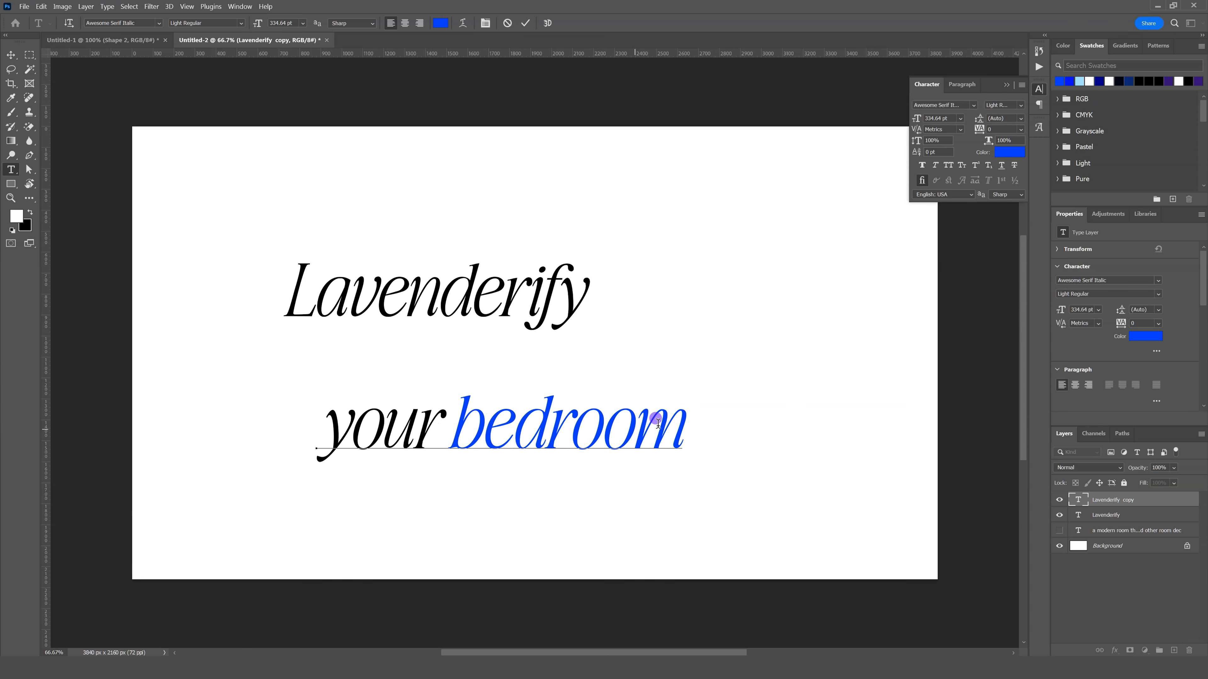
- Set the "Lavenderify" text to the Semi Bold Tall style and scale it down to about 270 pt
left_click(502, 304)
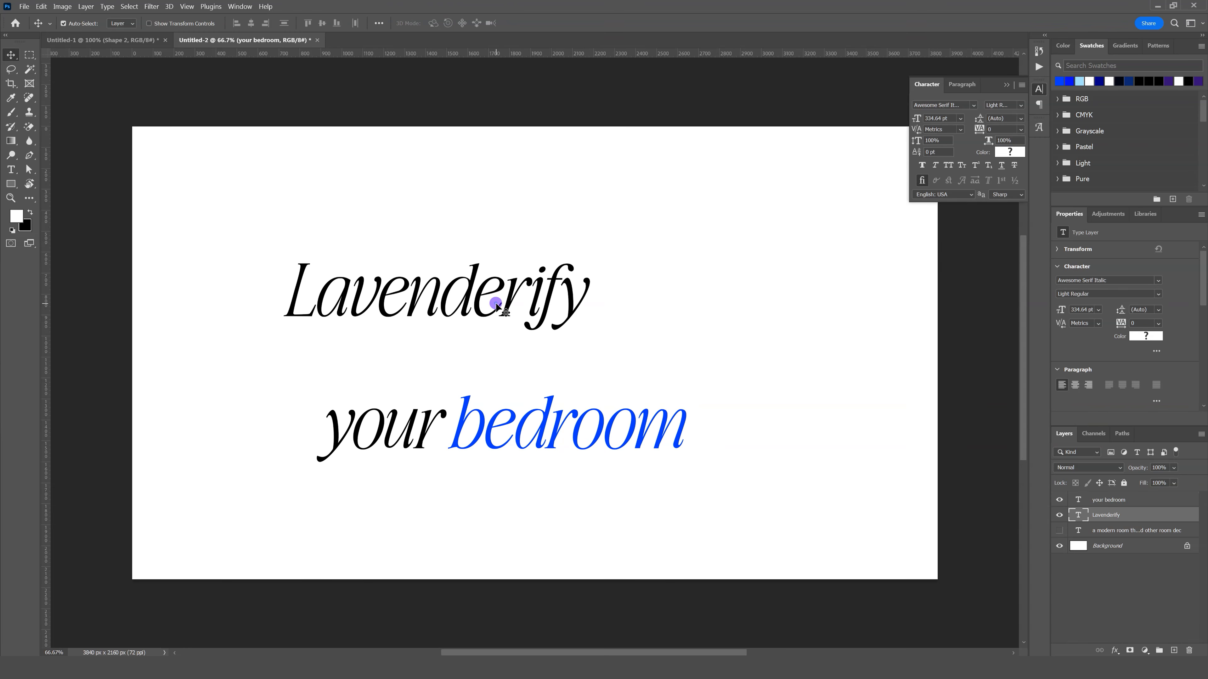
key("ctrl+a")
left_click(187, 27)
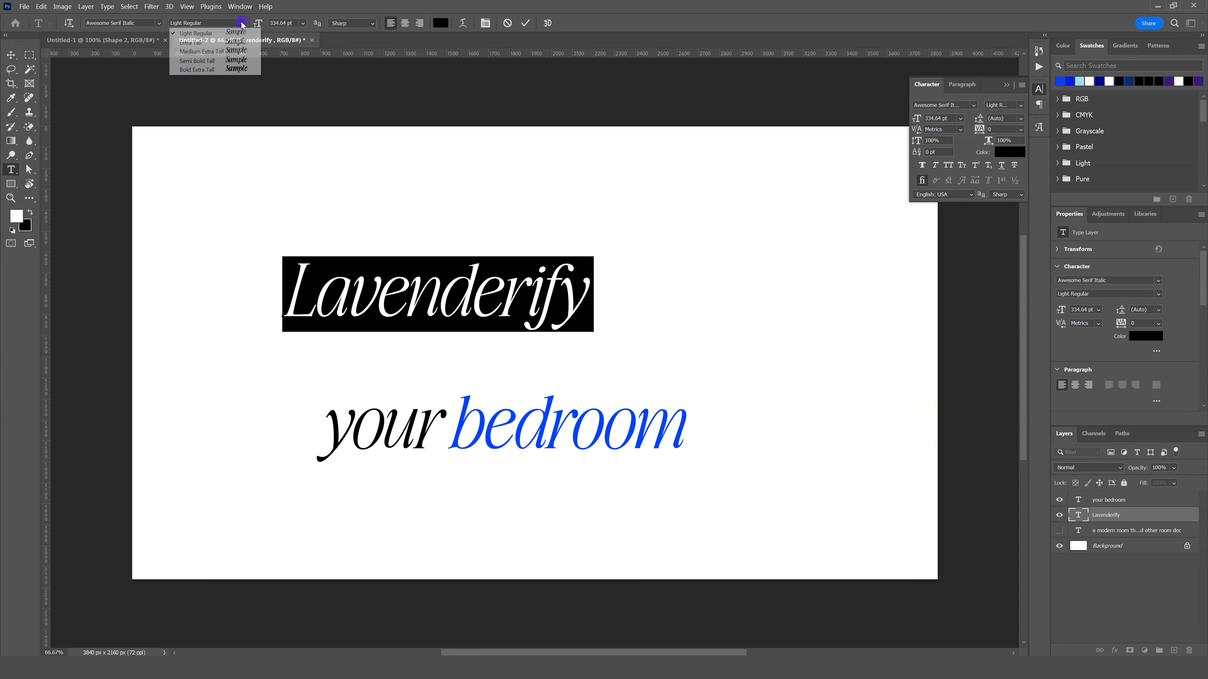
left_click(239, 60)
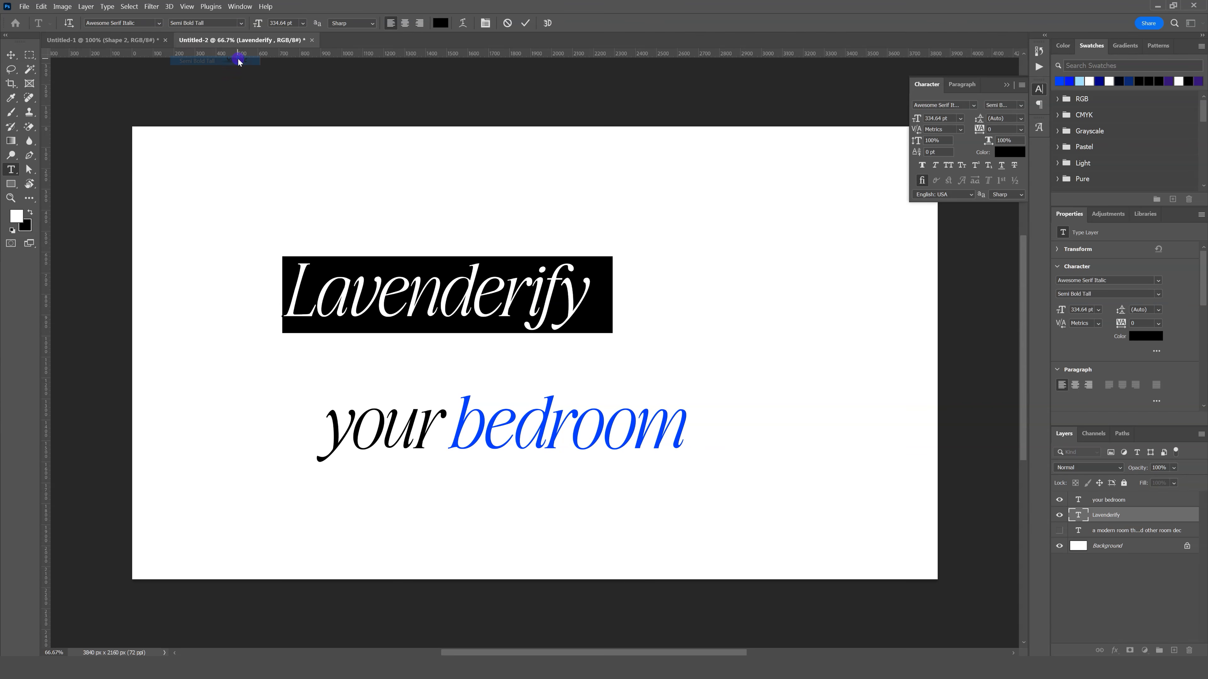
left_click(16, 59)
left_click(605, 342)
left_click_drag(582, 405, 543, 376)
key("Return")
- Delete "your" from the second text line, leaving only "bedroom" in that layer
left_click(463, 430)
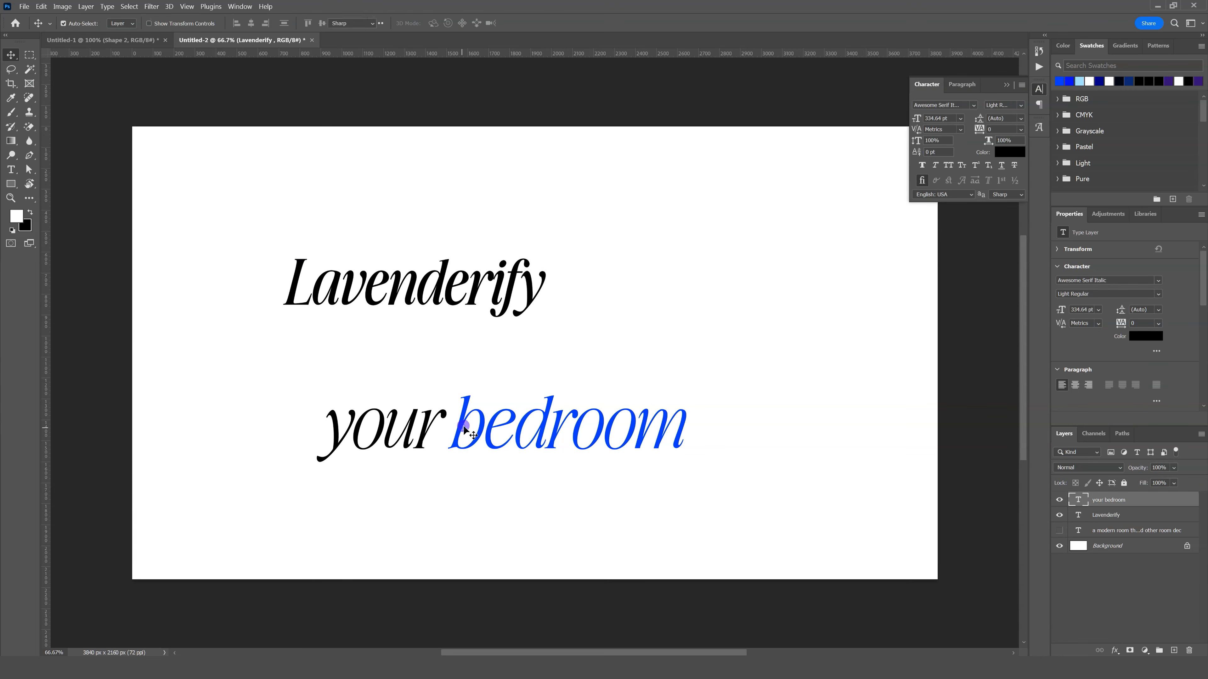
double_click(463, 431)
left_click_drag(447, 428, 250, 426)
key("BackSpace")
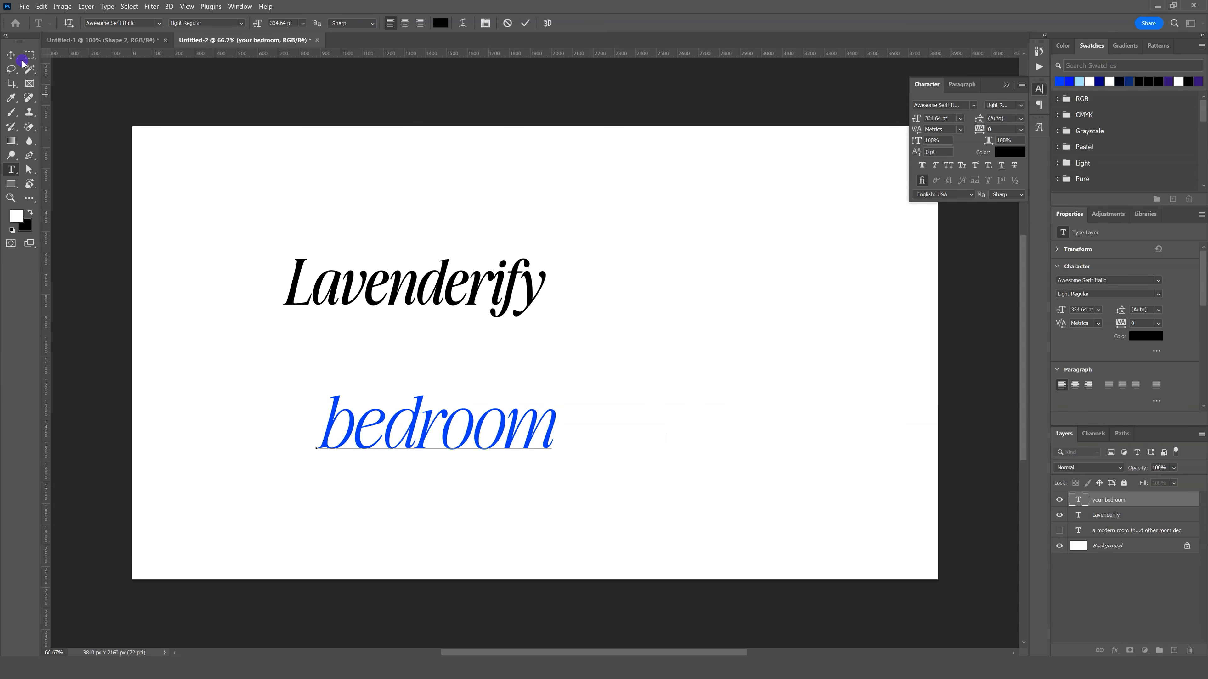
left_click(12, 54)
- Duplicate the "bedroom" text into the space between the two words and change the copy's wording to "your"
left_click(490, 428)
left_click_drag(508, 430, 683, 357, "alt")
left_click(724, 351)
key("ctrl+a")
type("your")
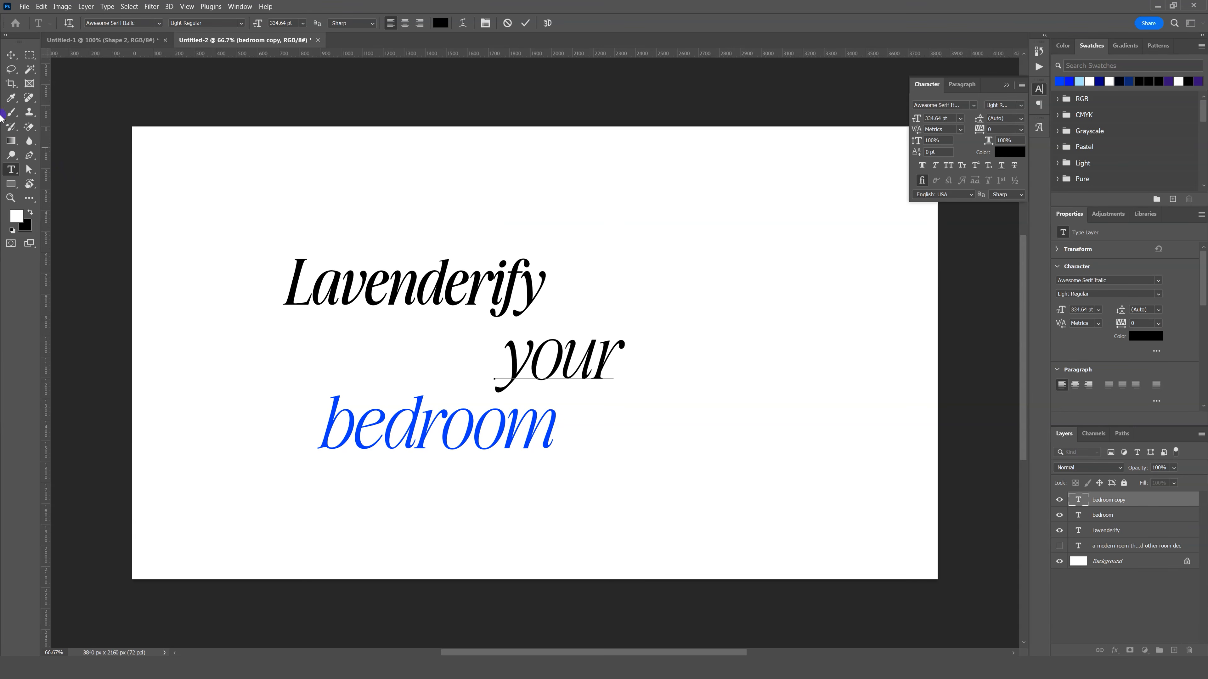
- Scale the "your" text down to about 165 pt and place it under the start of "Lavenderify"
left_click(16, 56)
left_click_drag(592, 361, 314, 336)
key("Return")
- Move "bedroom" up beside "your", directly under "Lavenderify", and enlarge it to about 363 pt
left_click_drag(471, 422, 484, 352)
key("ctrl+t")
left_click_drag(573, 386, 553, 345)
key("Return")
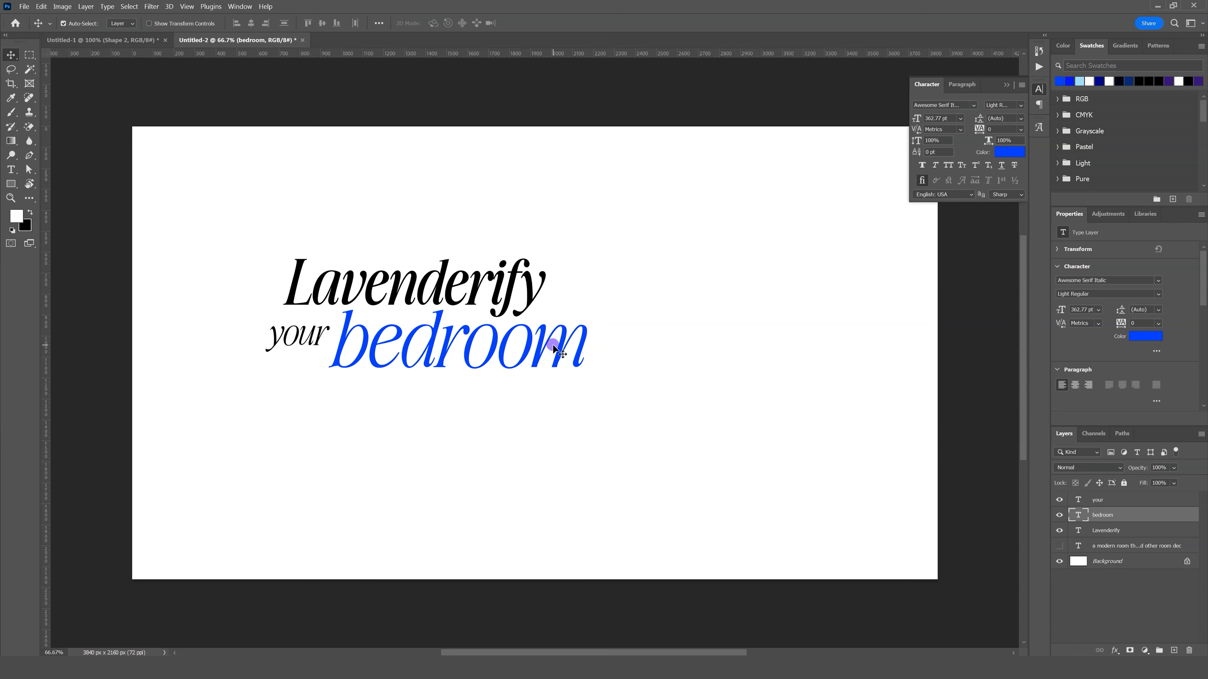
- Set the "bedroom" text to the Semi Bold Tall style and nudge it slightly down from "Lavenderify"
double_click(552, 366)
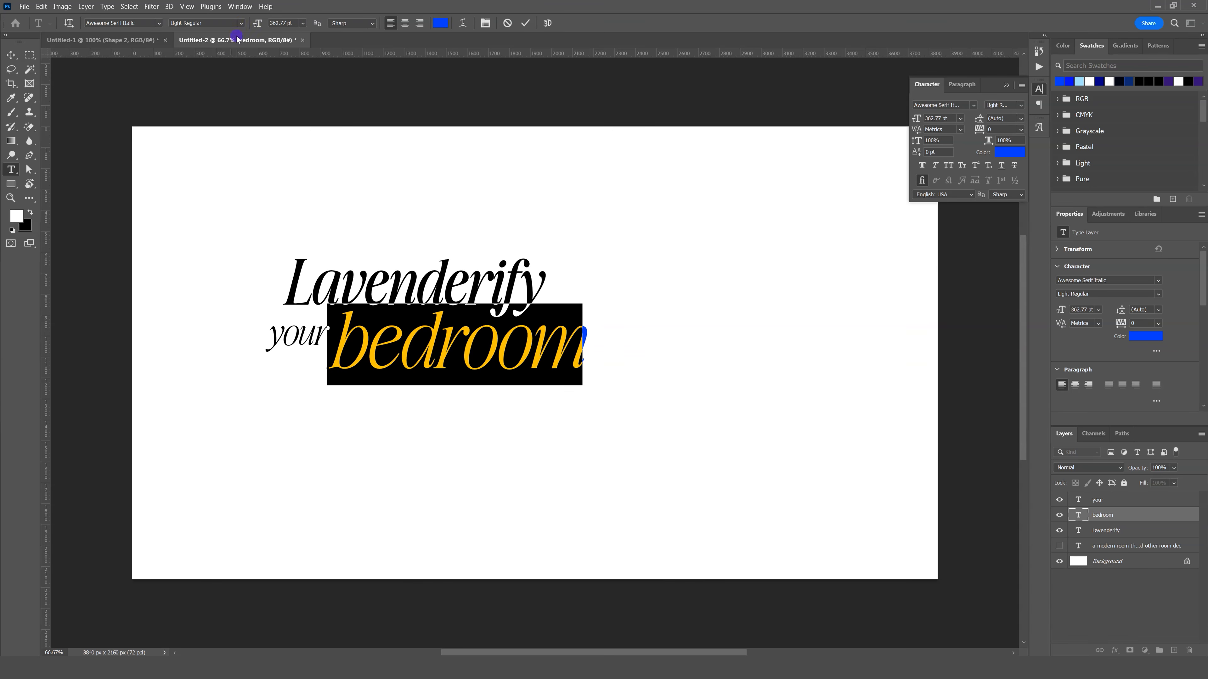
left_click(243, 24)
left_click(252, 73)
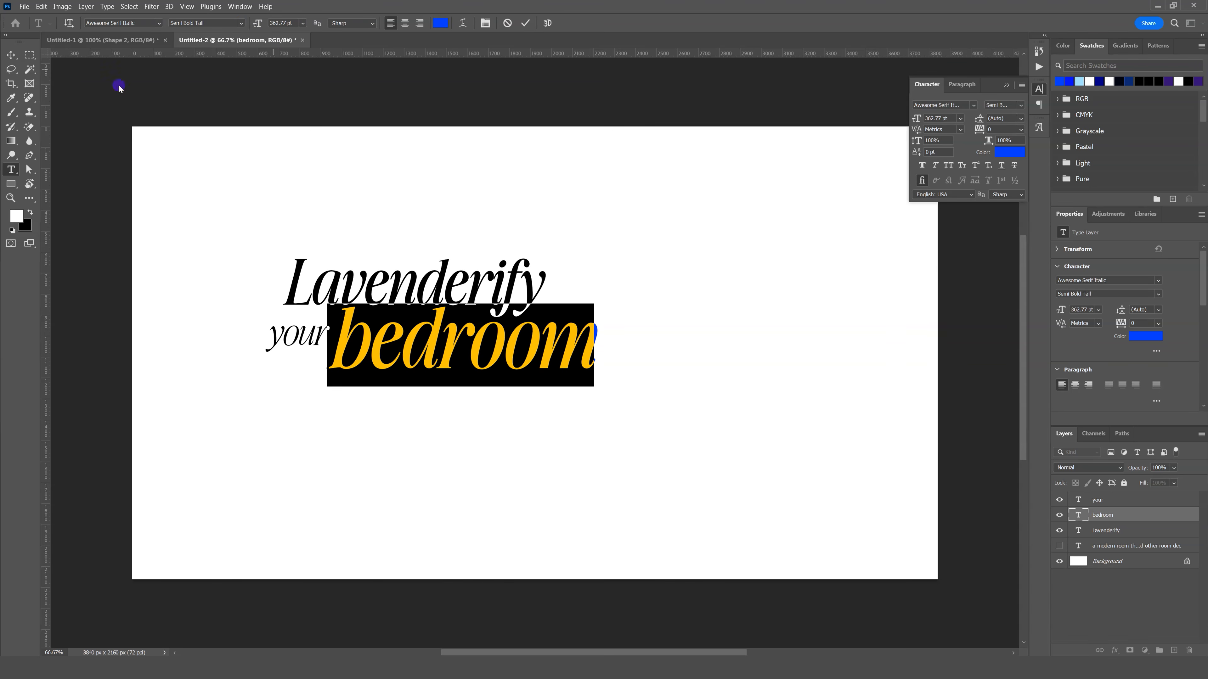
left_click(10, 56)
left_click(518, 329)
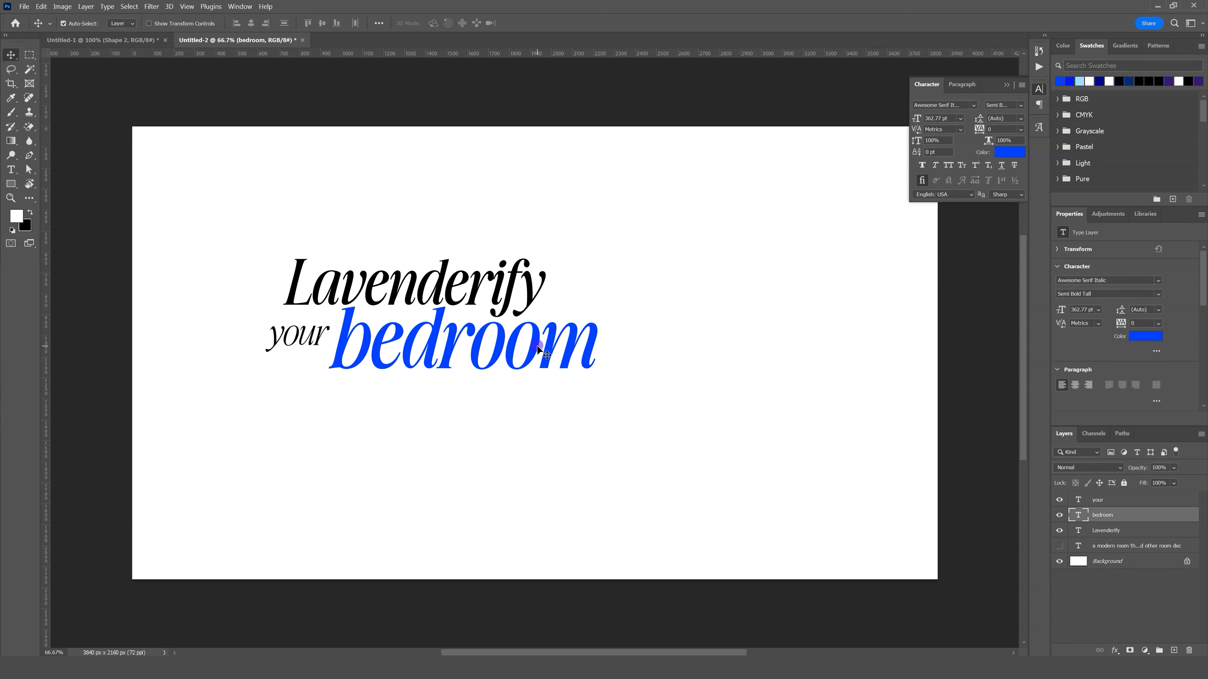
left_click_drag(538, 350, 539, 352)
key("Down")
key("Down")
key("Down")
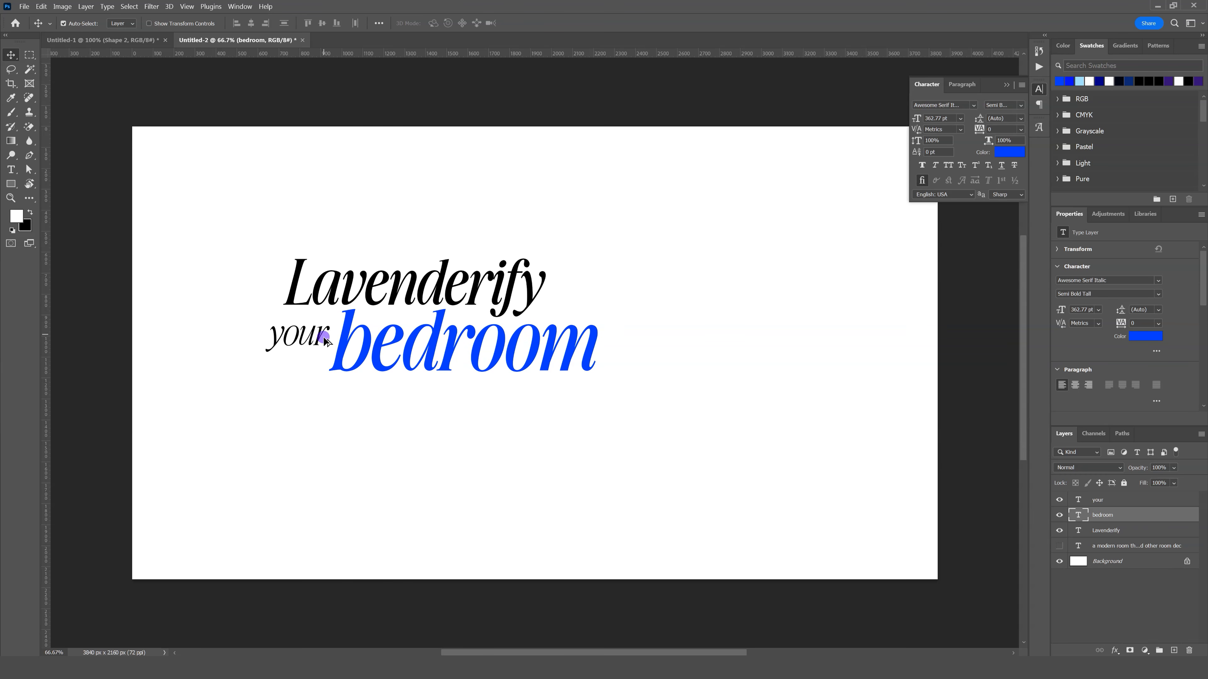
- Duplicate the small "your" text below "bedroom" and change the copy's wording to "with"
left_click_drag(356, 385, 399, 406)
double_click(399, 405)
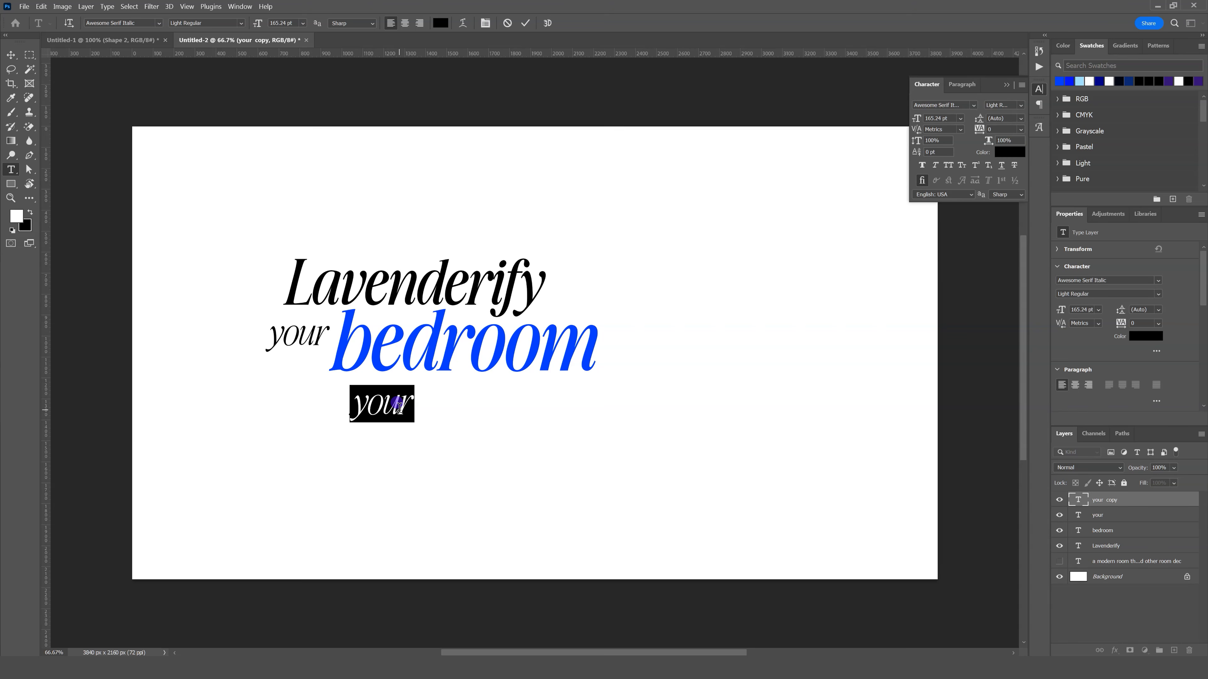
type("with")
scroll(399, 406, "up", 1)
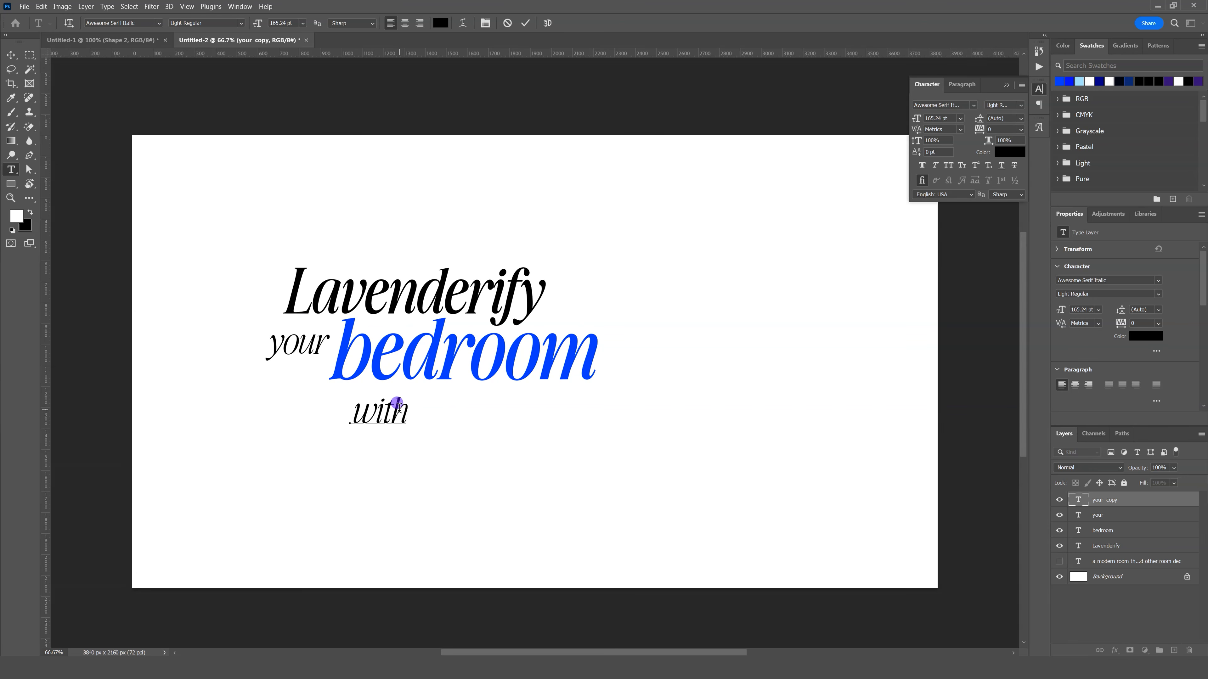
- Shift "with" slightly to the right below "bedroom" and scale it down to about 144 pt
left_click(9, 57)
left_click_drag(395, 416, 423, 421)
key("ctrl+t")
key("Return")
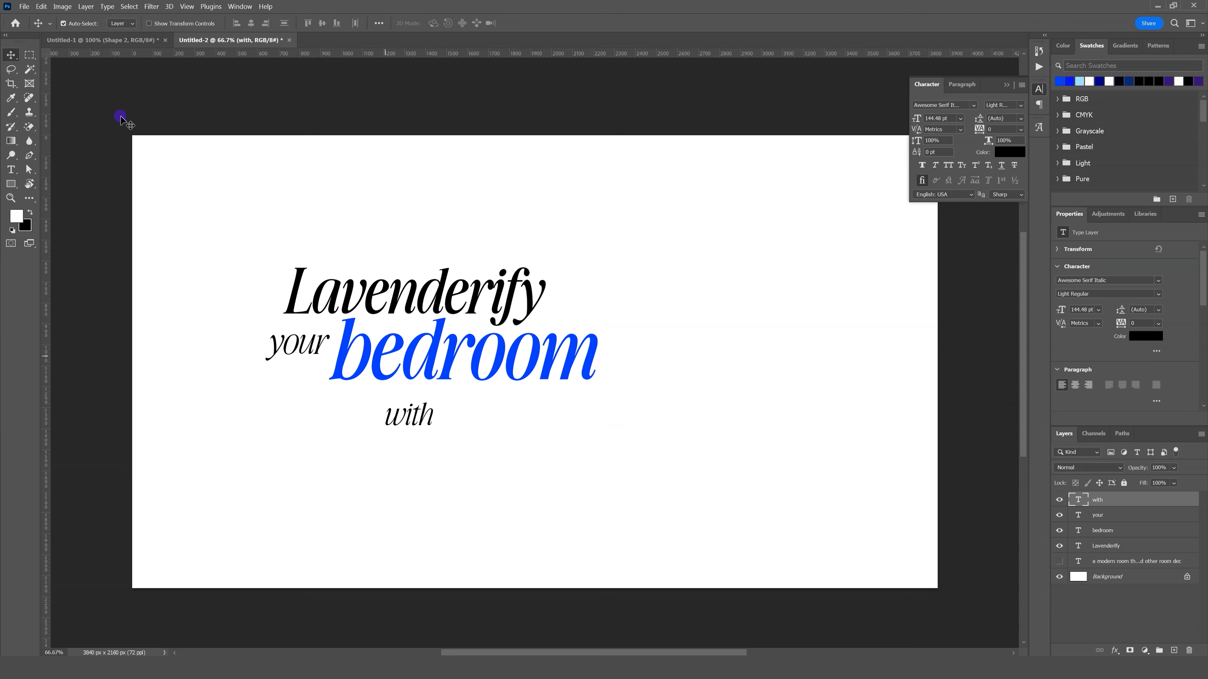
- Bring the ovek logo from Untitled-1 into Untitled-2, scale it to about 140%, and place it right after "with"
left_click(122, 40)
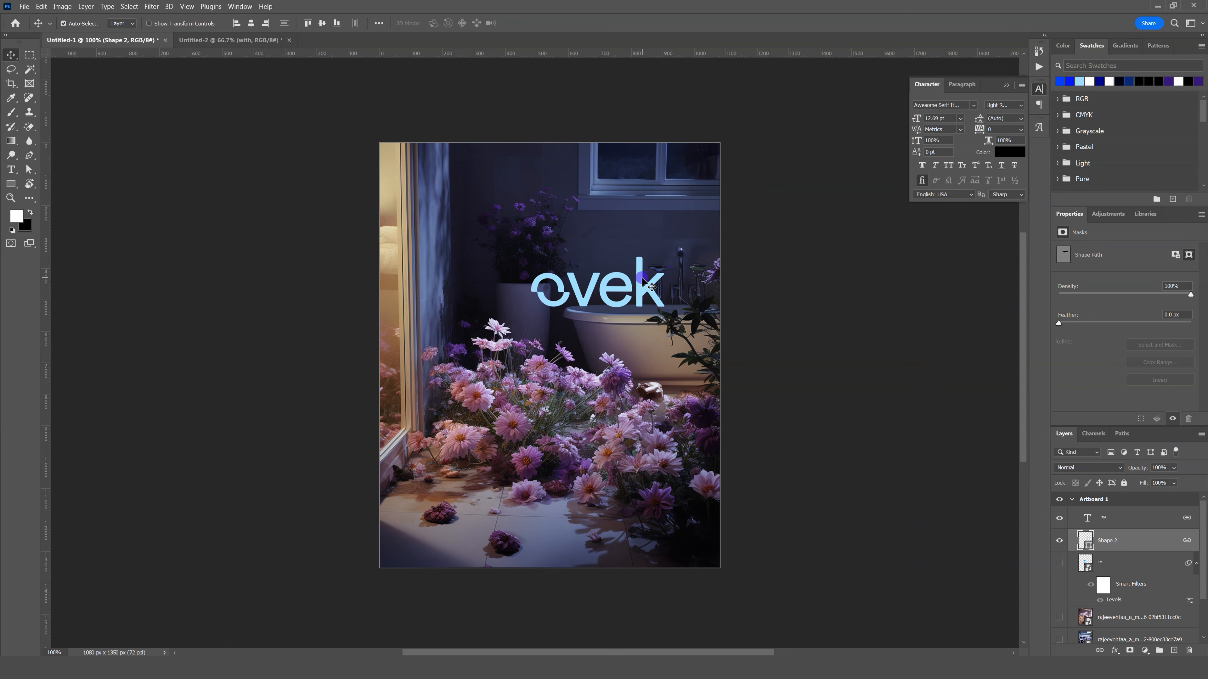
left_click_drag(642, 285, 560, 401)
left_click_drag(389, 285, 505, 401)
key("ctrl+z")
left_click_drag(389, 285, 516, 421)
key("ctrl+t")
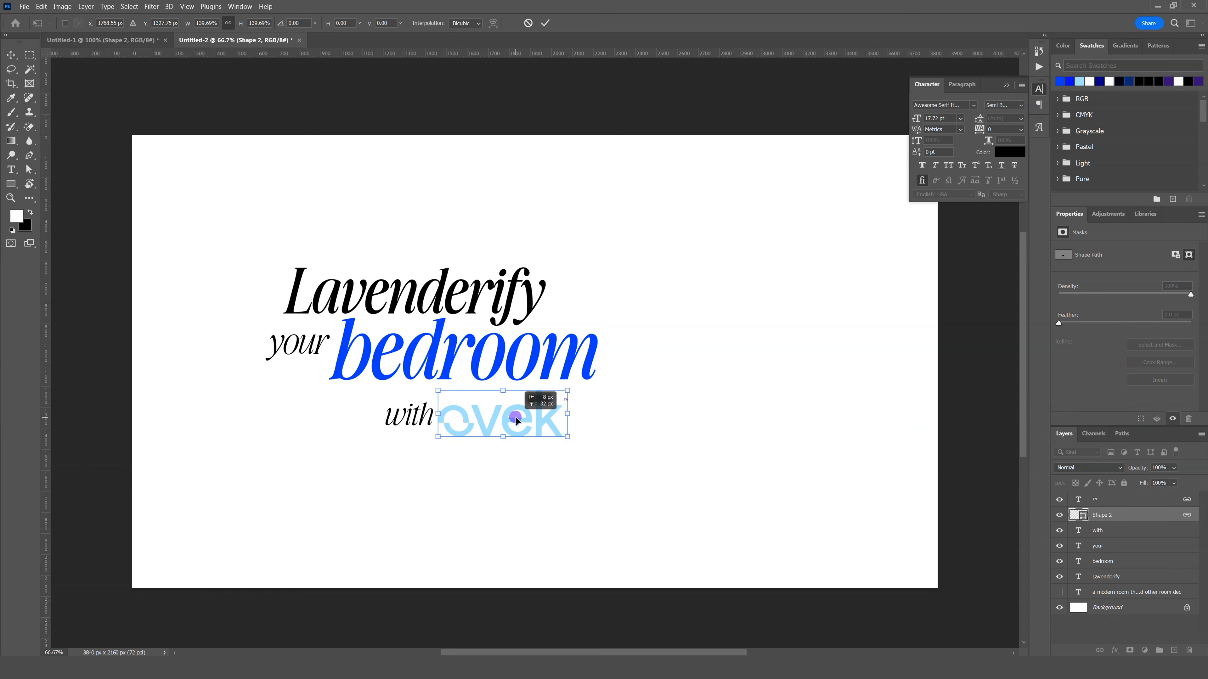
key("Return")
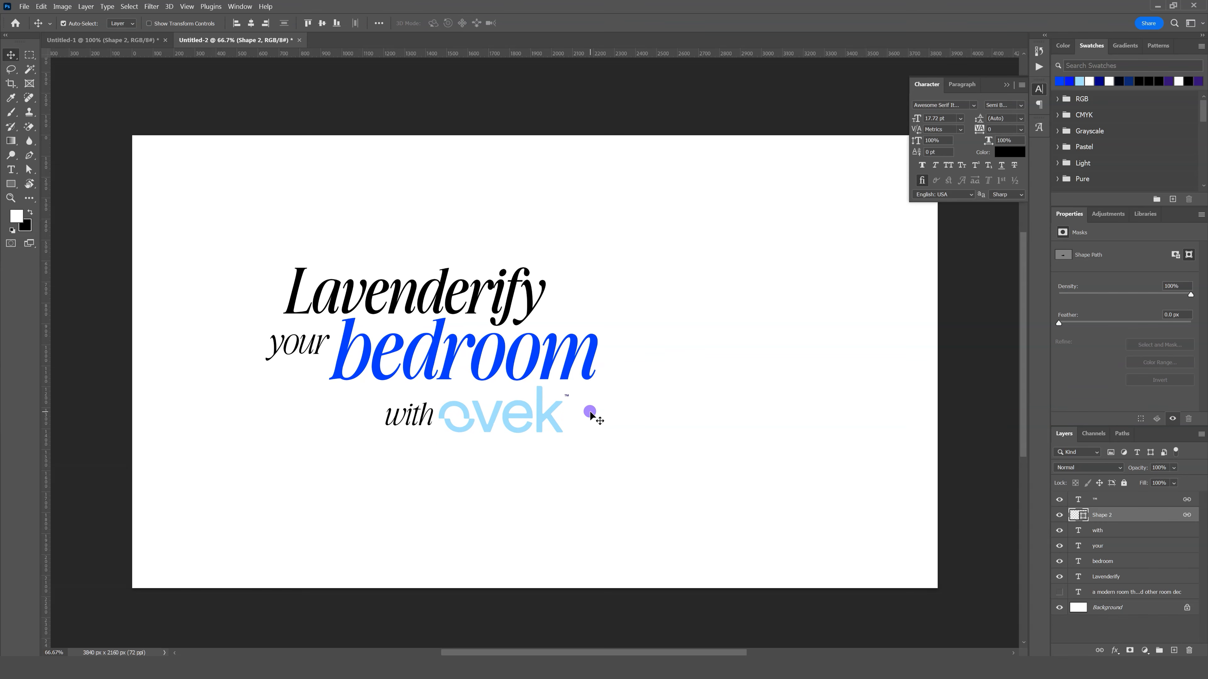
- Recolour the "bedroom" text with the ovek logo's light blue, a5e2fb
left_click(557, 378)
left_click(1010, 152)
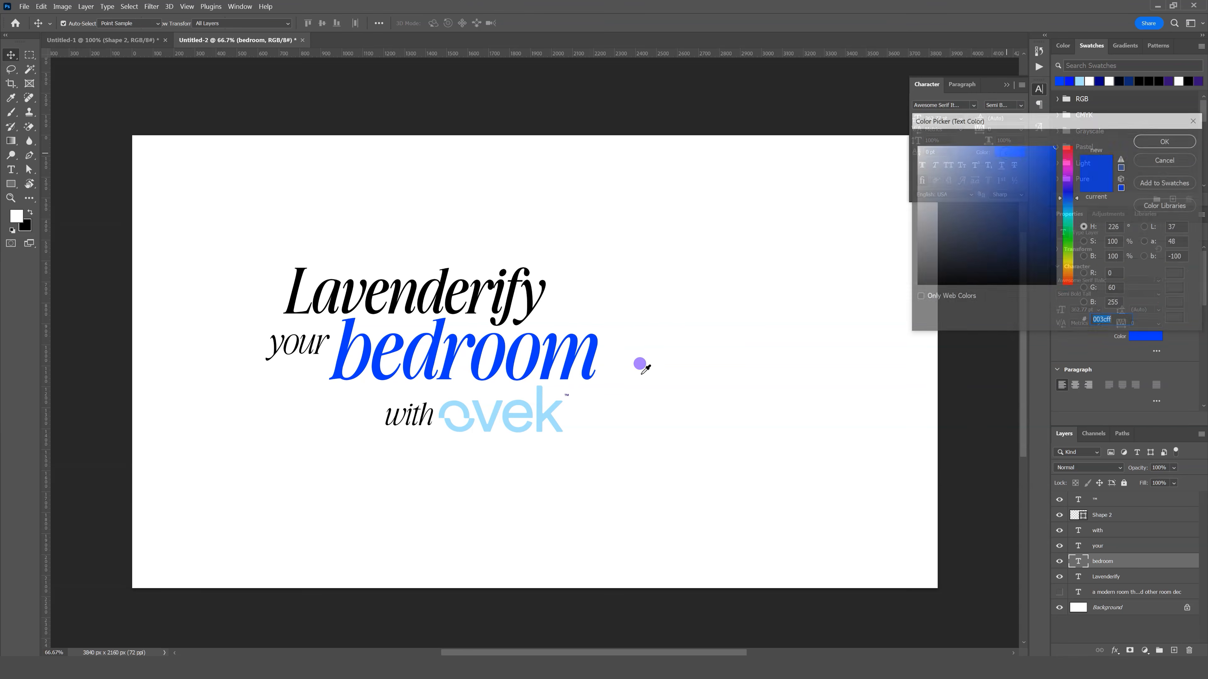
left_click(548, 414)
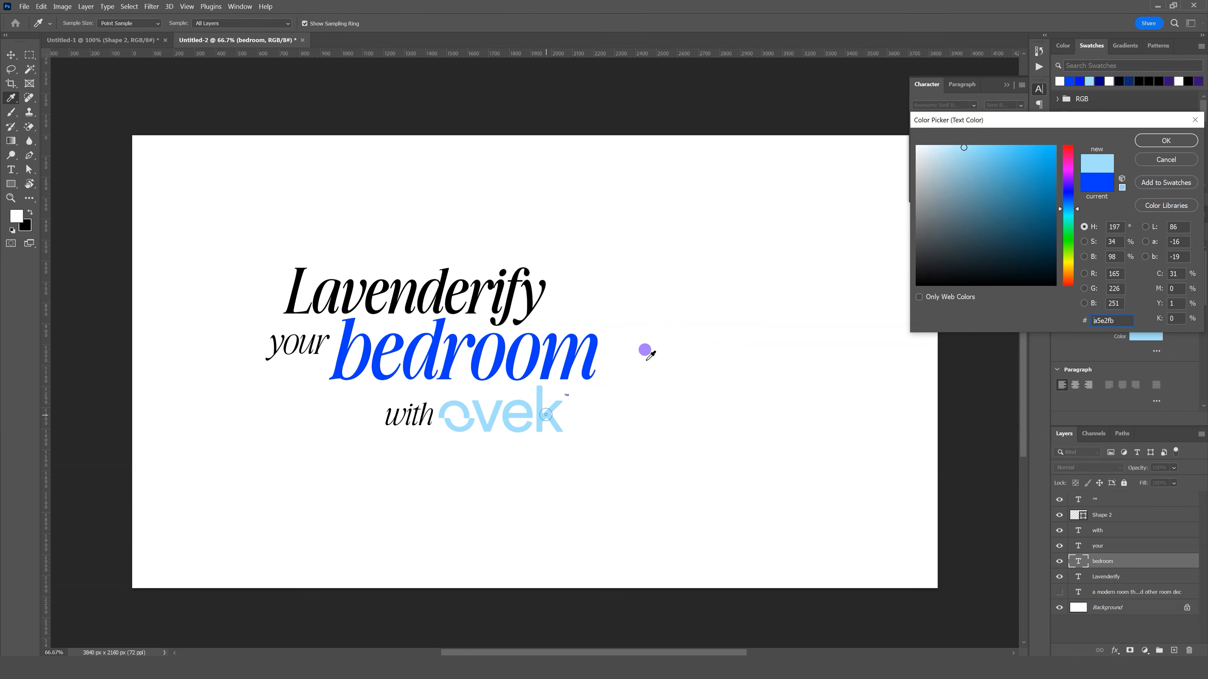
left_click(1157, 141)
left_click(538, 304)
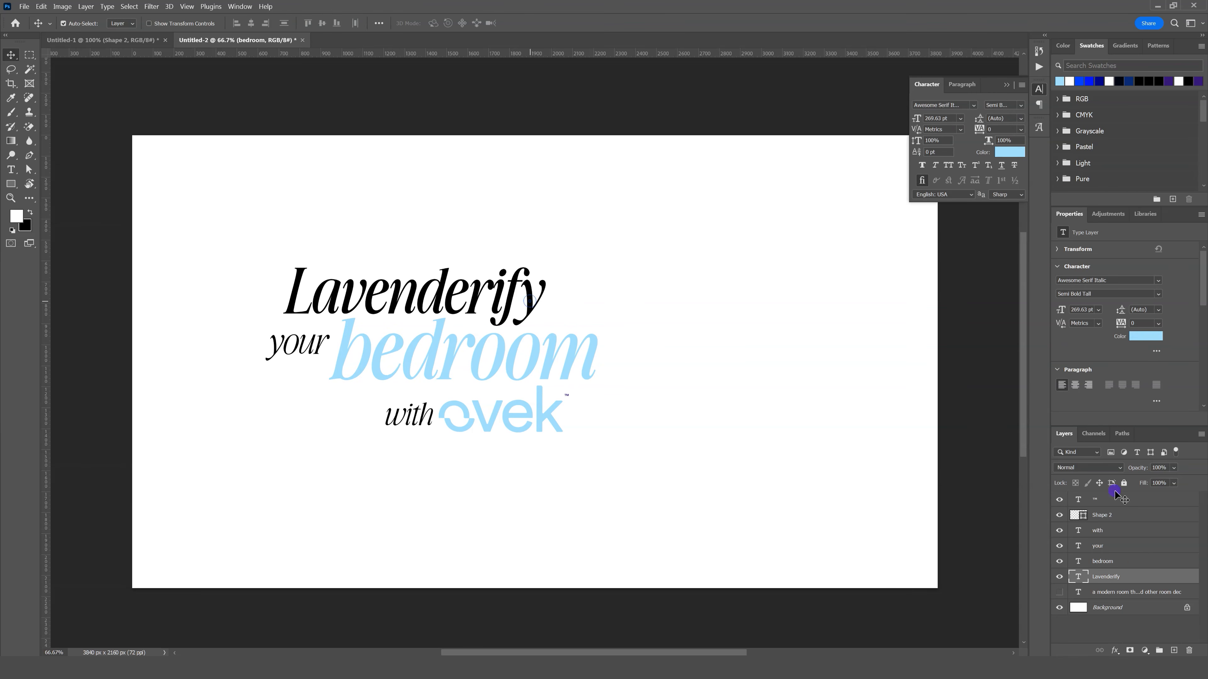
- Add a black (000000) Solid Color fill layer directly above the Background layer
left_click(1114, 608)
left_click(1145, 651)
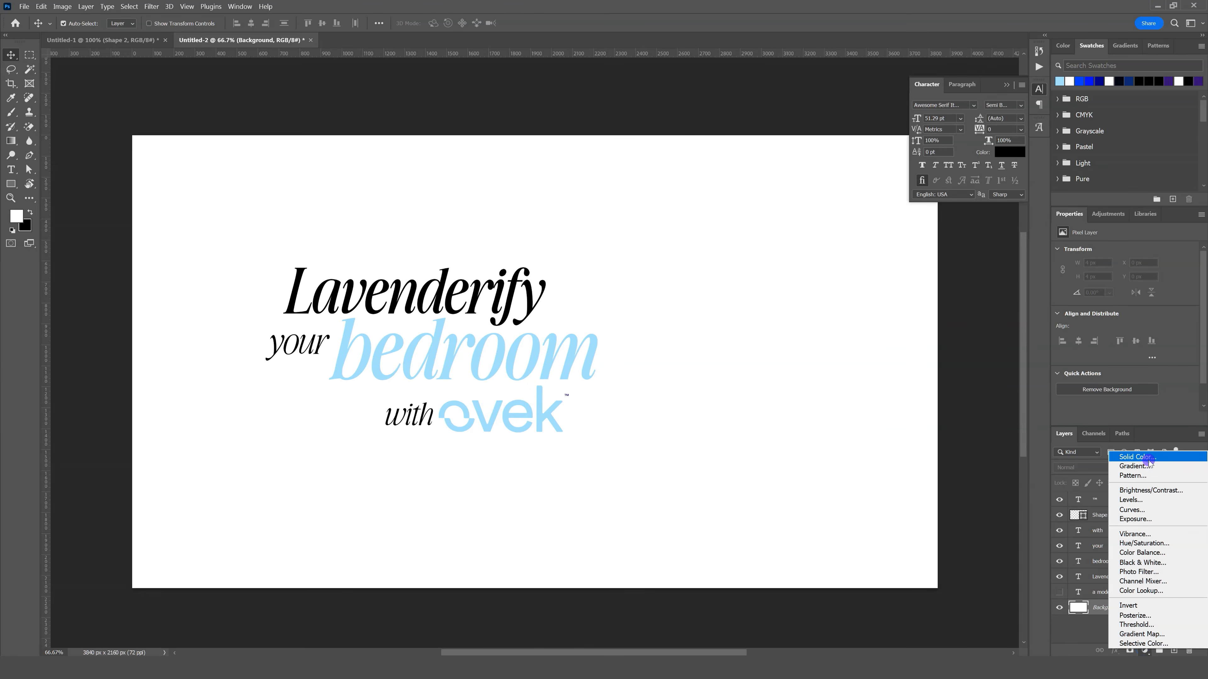
left_click(1140, 456)
type("000000")
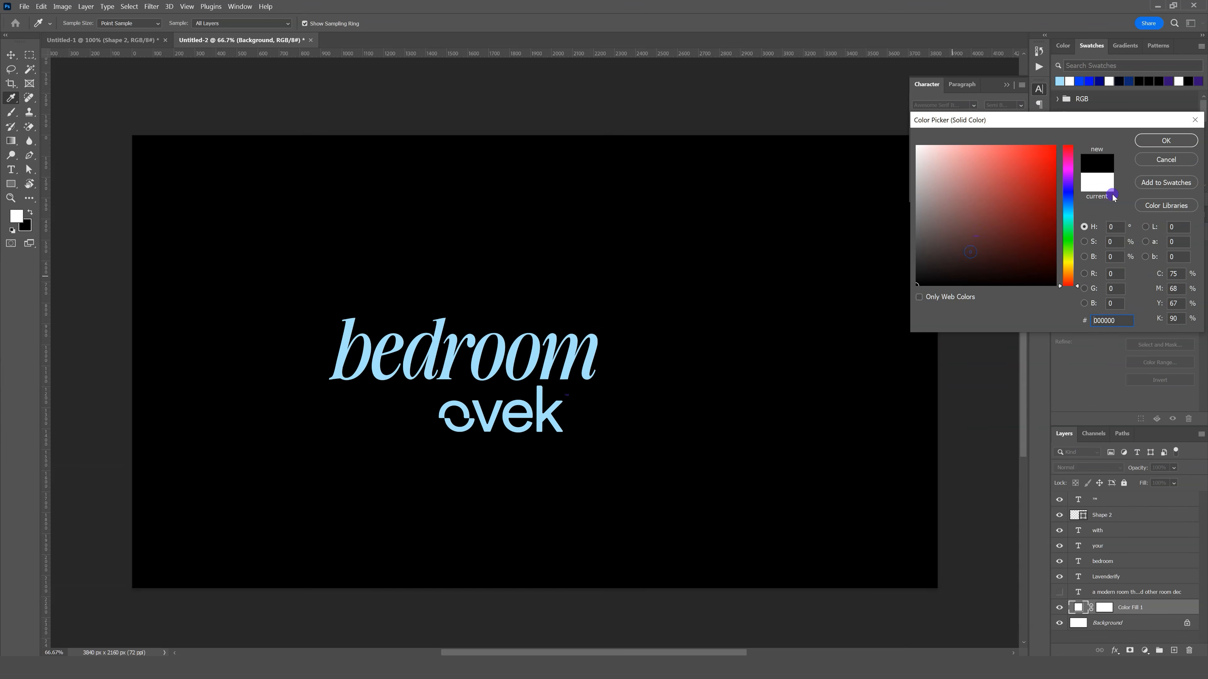
left_click(1184, 143)
- Select the "Lavenderify", "bedroom" and "your" text layers and set their colour to white, ffffff
left_click(1113, 573)
left_click(1109, 547, "shift")
left_click(1147, 336)
type("ffffff")
key("Return")
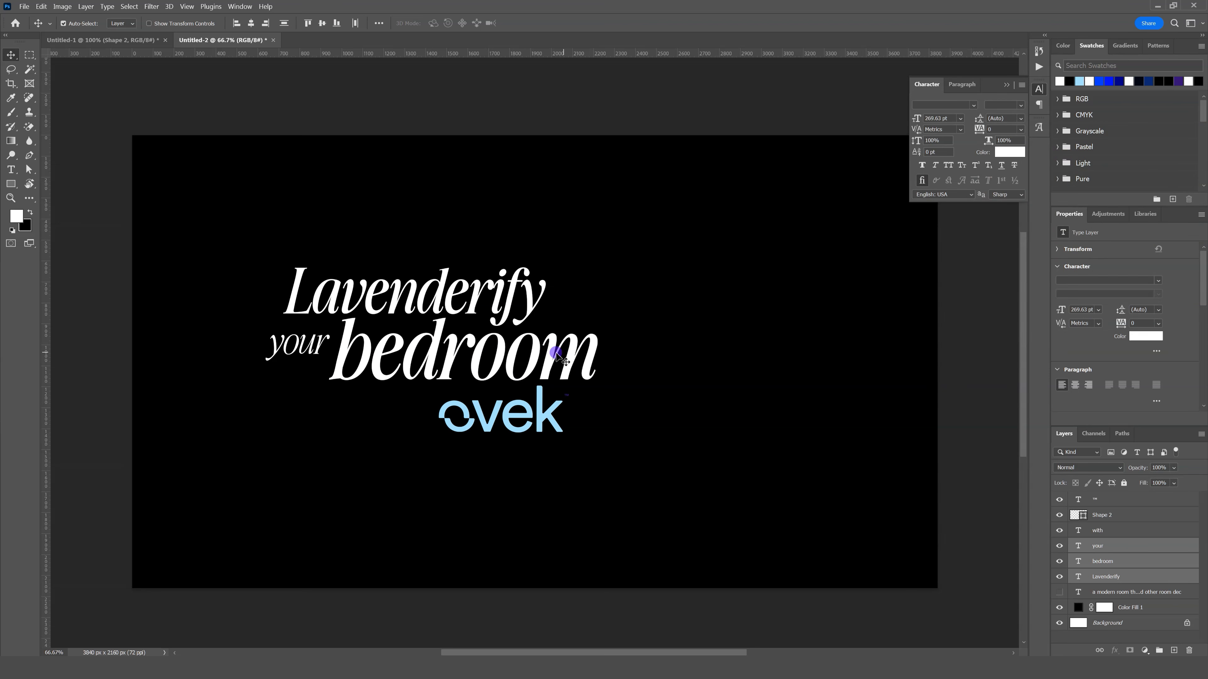
- Recolour the selected "Lavenderify", "your" and "bedroom" texts with the light blue a5e2fb sampled from the ovek logo
left_click(1018, 152)
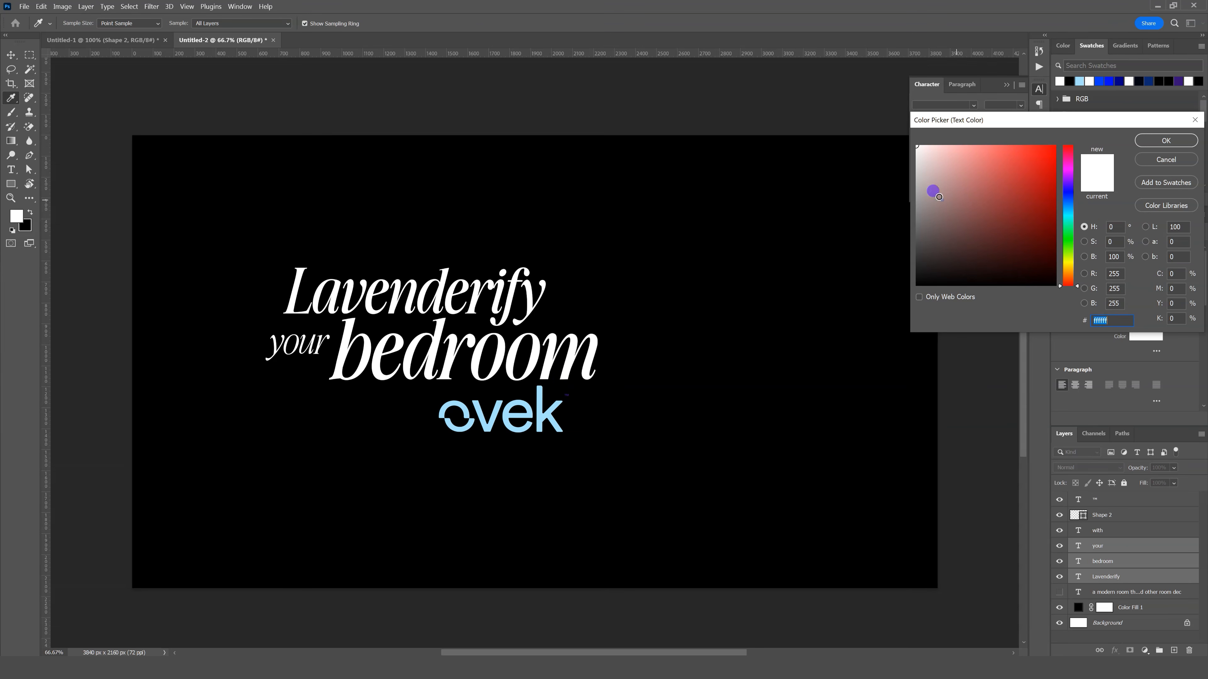
left_click(555, 407)
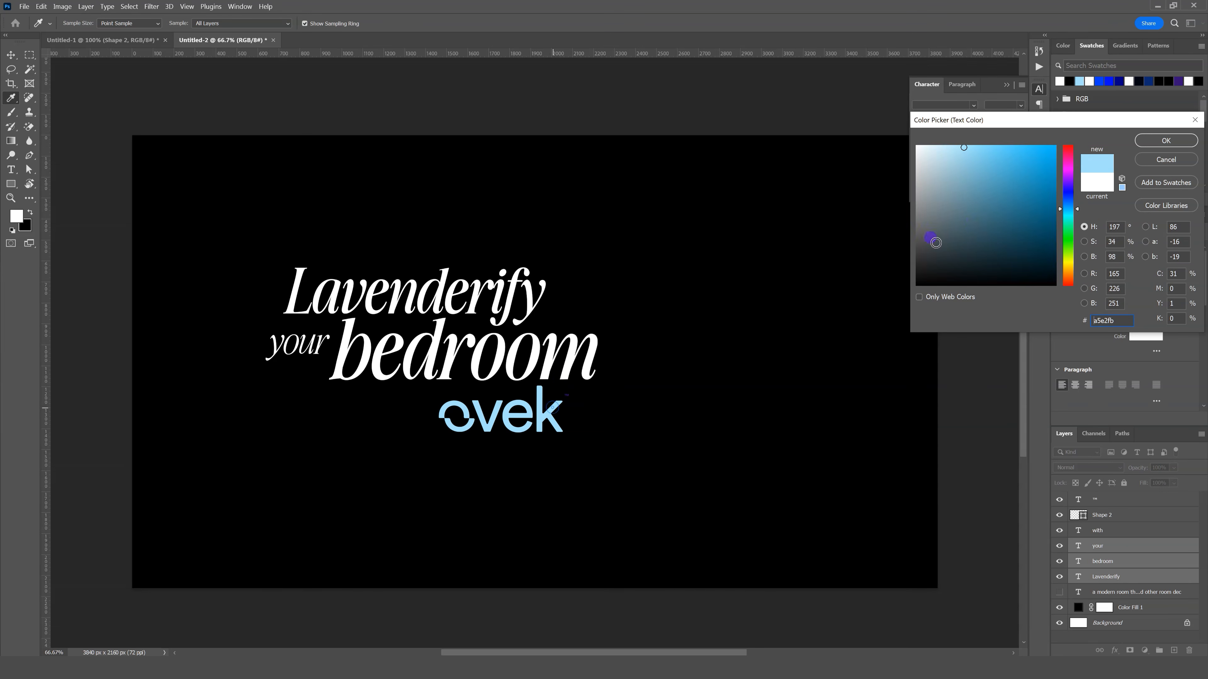
left_click(1165, 160)
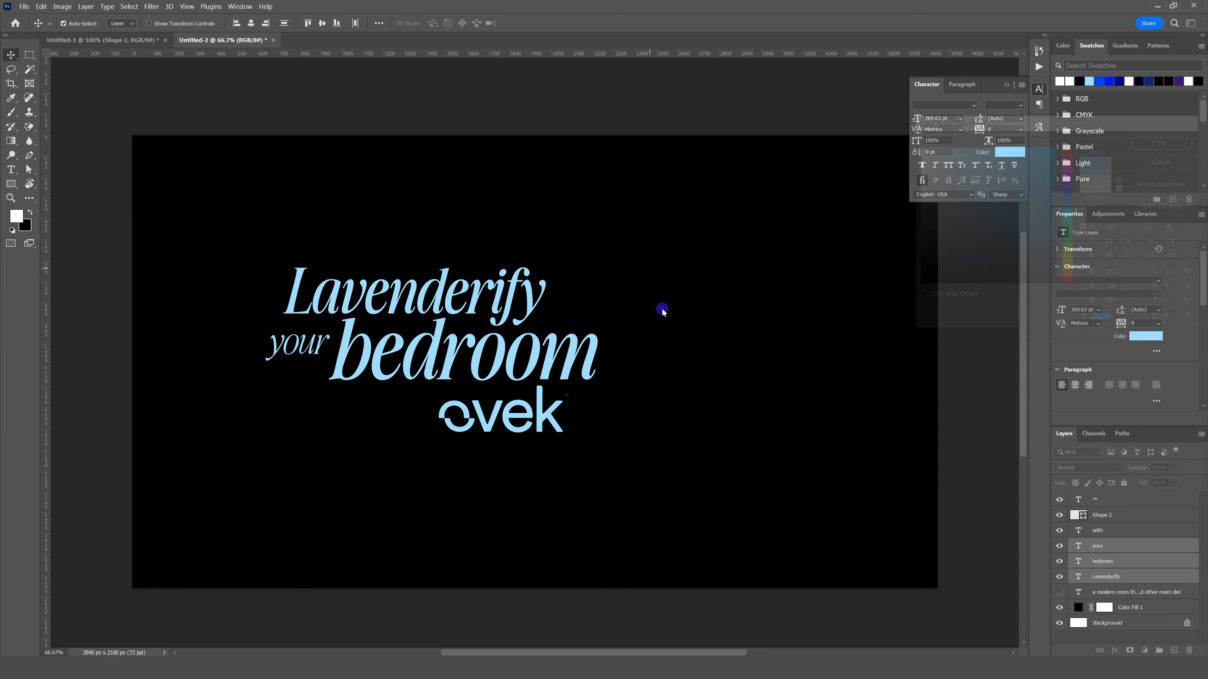
- Recolour only the "bedroom" text with the light blue sampled from the ovek logo
left_click(660, 310)
left_click(596, 348)
left_click(1023, 152)
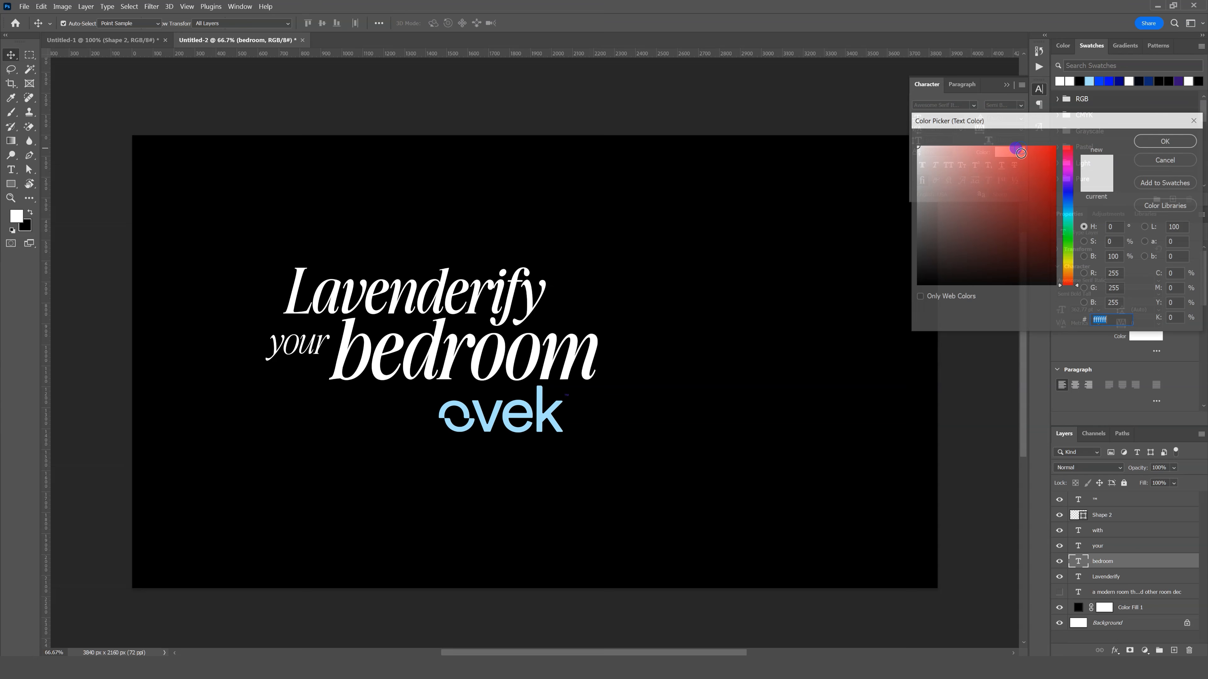
left_click(552, 408)
left_click(1166, 140)
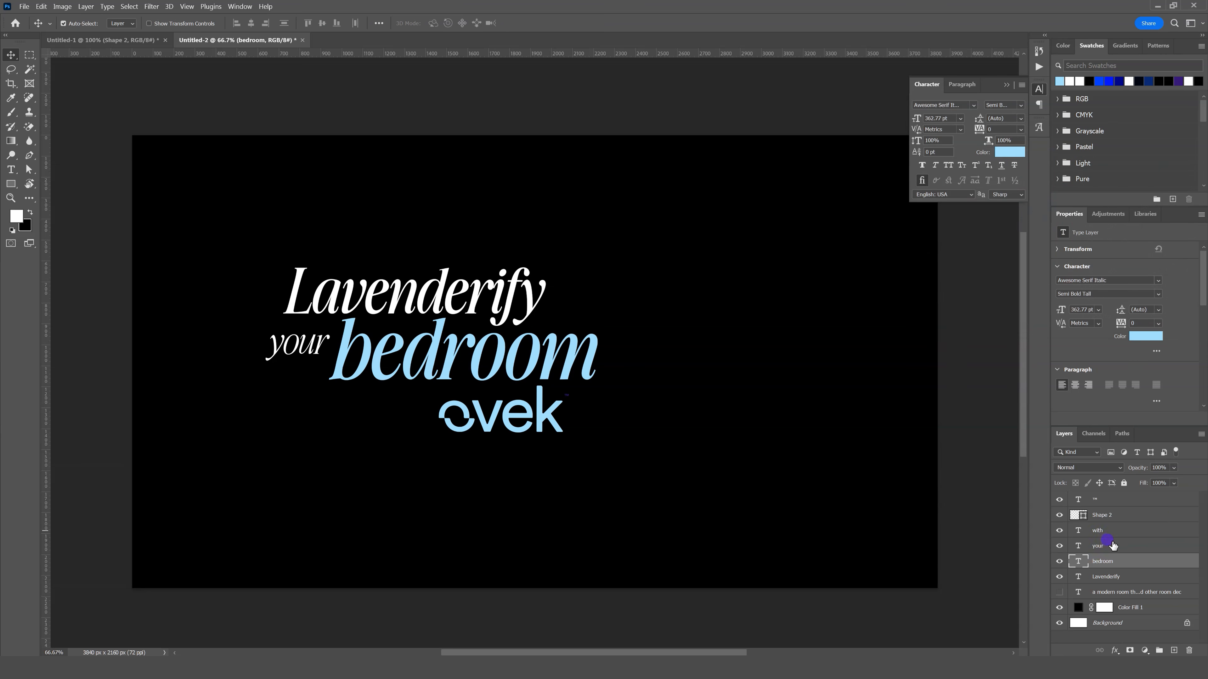
- Change the "with" text's colour to white
left_click(1110, 532)
left_click(1023, 152)
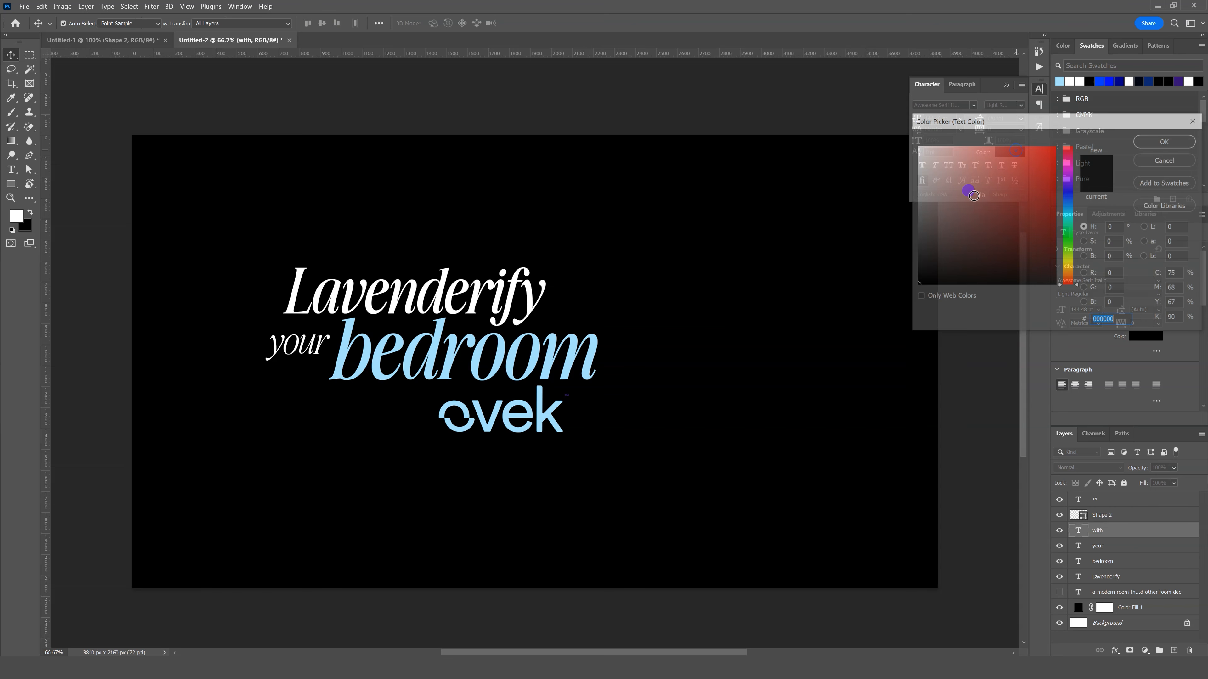
left_click(922, 143)
left_click(1167, 140)
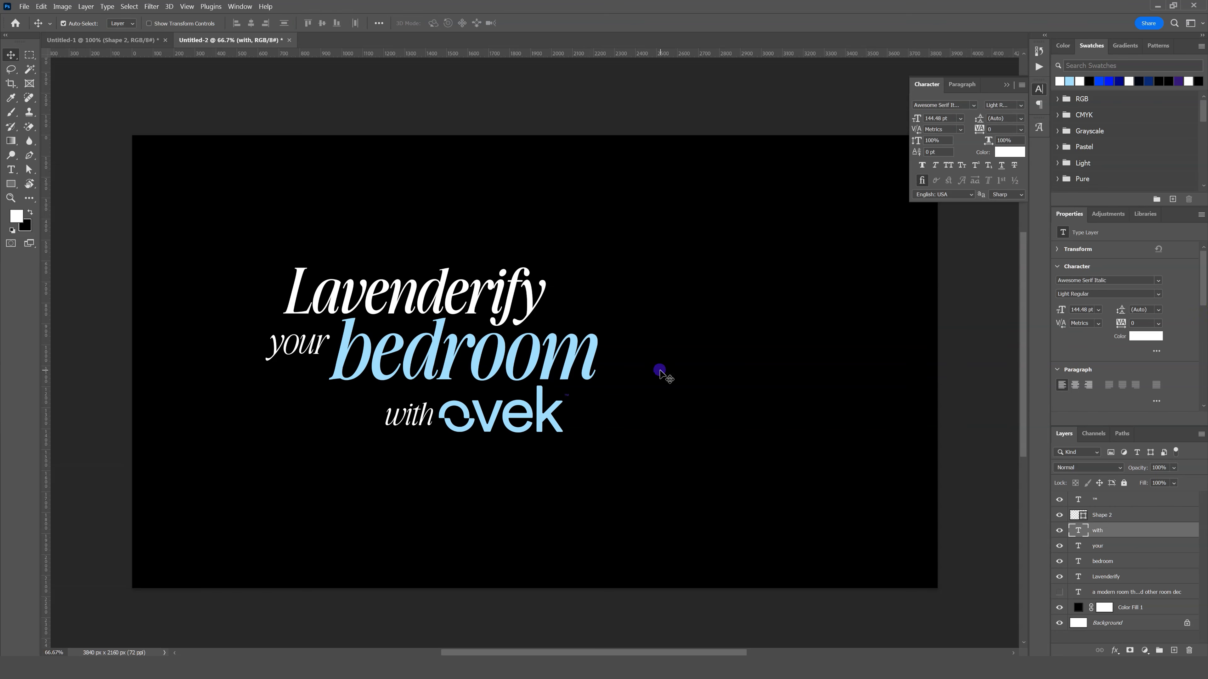
- Spread the lockup's words and logo apart and place the Line_1 brush-stroke image, scaled to about 244%, near "bedroom"
left_click(10, 198)
mouse_move(574, 337)
left_mouse_down()
mouse_move(547, 338)
mouse_move(588, 346)
left_mouse_up()
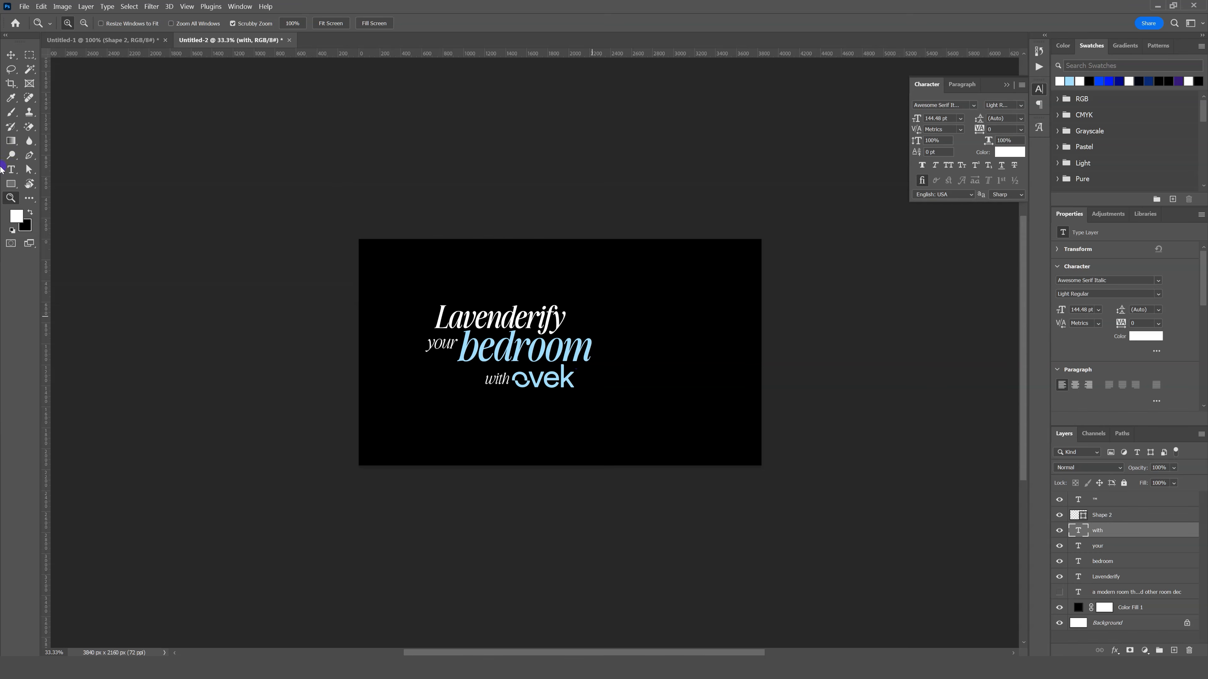
left_click(17, 58)
left_click_drag(558, 325, 570, 356)
left_click(568, 355)
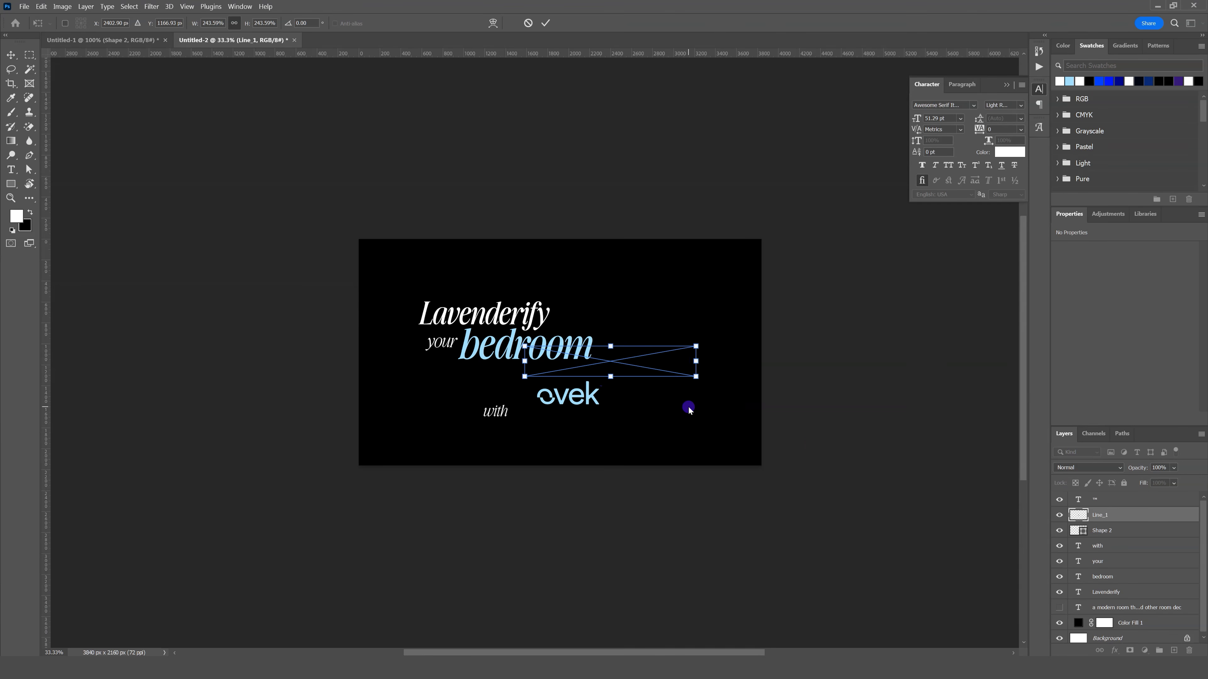
key("Return")
- Apply a light blue Color Overlay at 100% opacity to the Line_1 brush stroke
left_click(1115, 650)
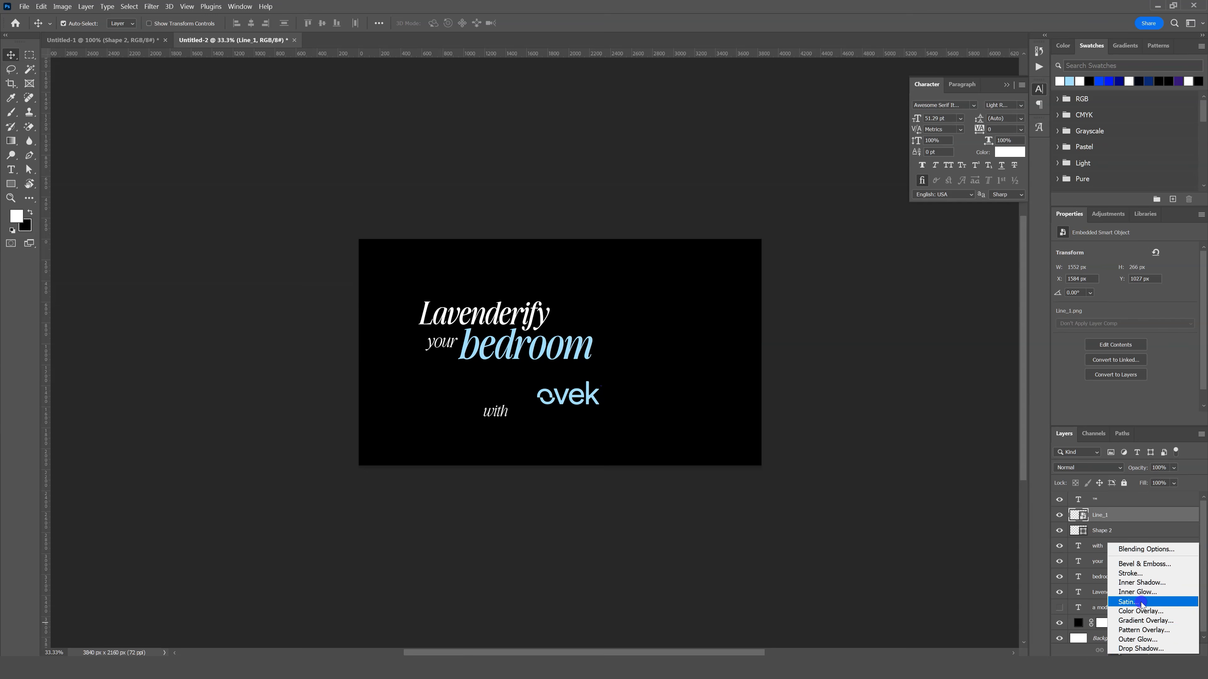
left_click(1141, 610)
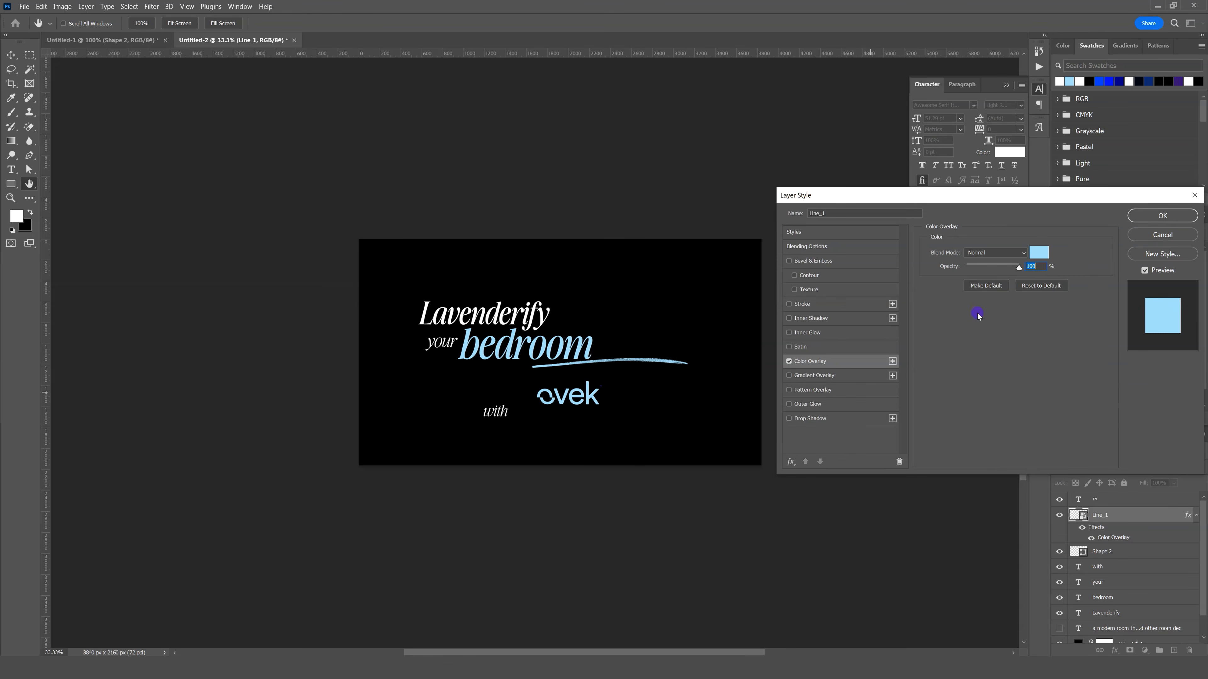
left_click(1162, 224)
- Scale the Line_1 brush stroke to about 1273 px wide and position it as an underline just beneath "bedroom"
left_click(10, 197)
left_click(149, 145)
left_click(10, 55)
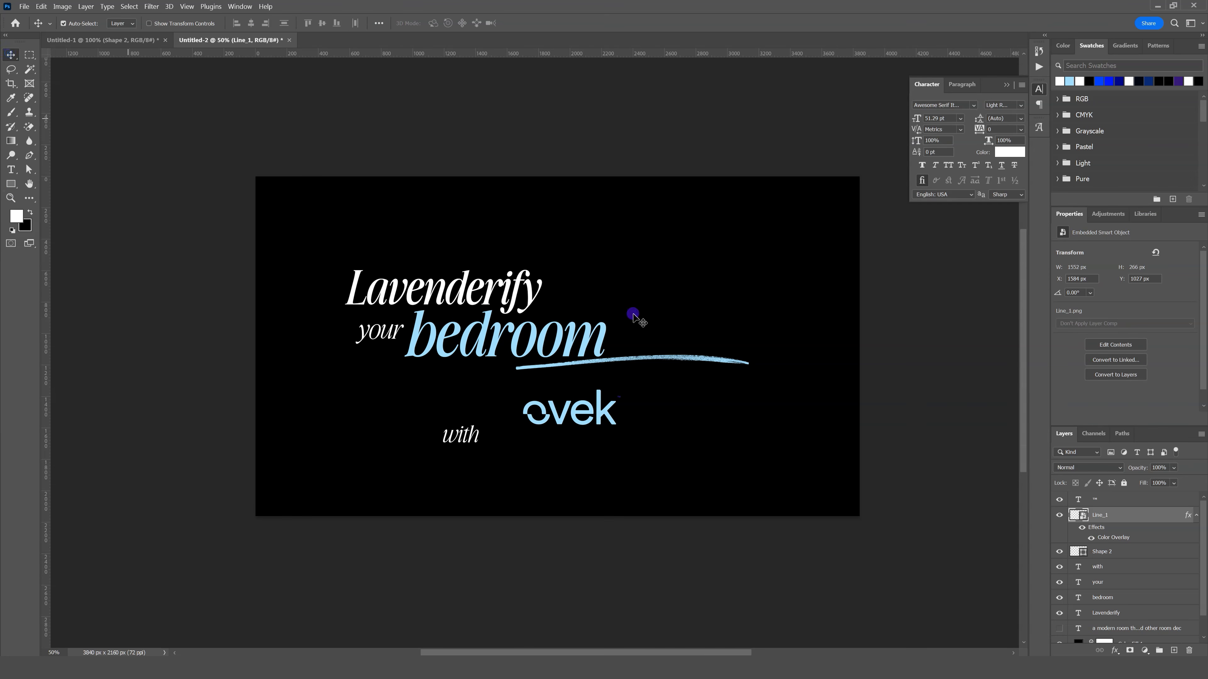
mouse_move(688, 364)
left_mouse_down()
mouse_move(566, 349)
mouse_move(576, 374)
left_mouse_up()
key("ctrl+t")
mouse_move(650, 393)
left_mouse_down()
mouse_move(592, 350)
mouse_move(566, 366)
left_mouse_up()
key("Return")
key("Up")
key("Up")
key("Up")
key("Up")
key("Up")
key("Up")
key("Up")
key("Up")
key("Up")
key("Up")
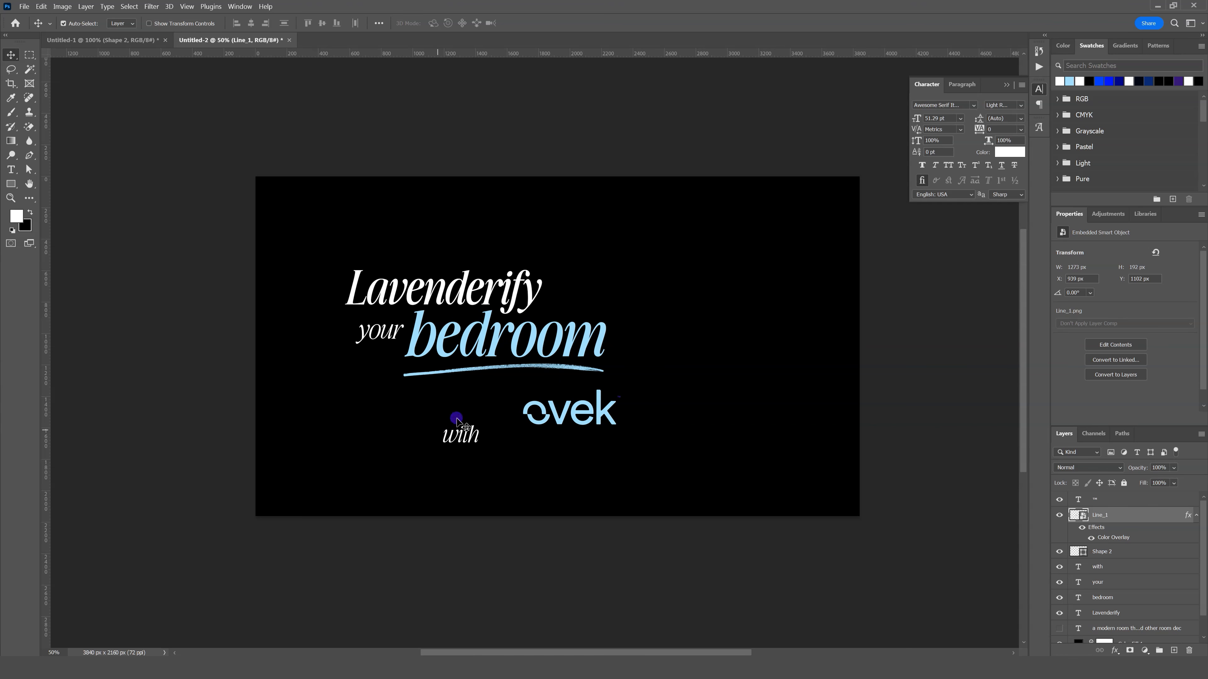
- Scale down the "with" text and ovek logo and position them side by side beneath the underline
left_click_drag(579, 418, 556, 399)
key("ctrl+t")
key("Return")
left_click_drag(481, 452, 469, 396)
key("ctrl+t")
key("Return")
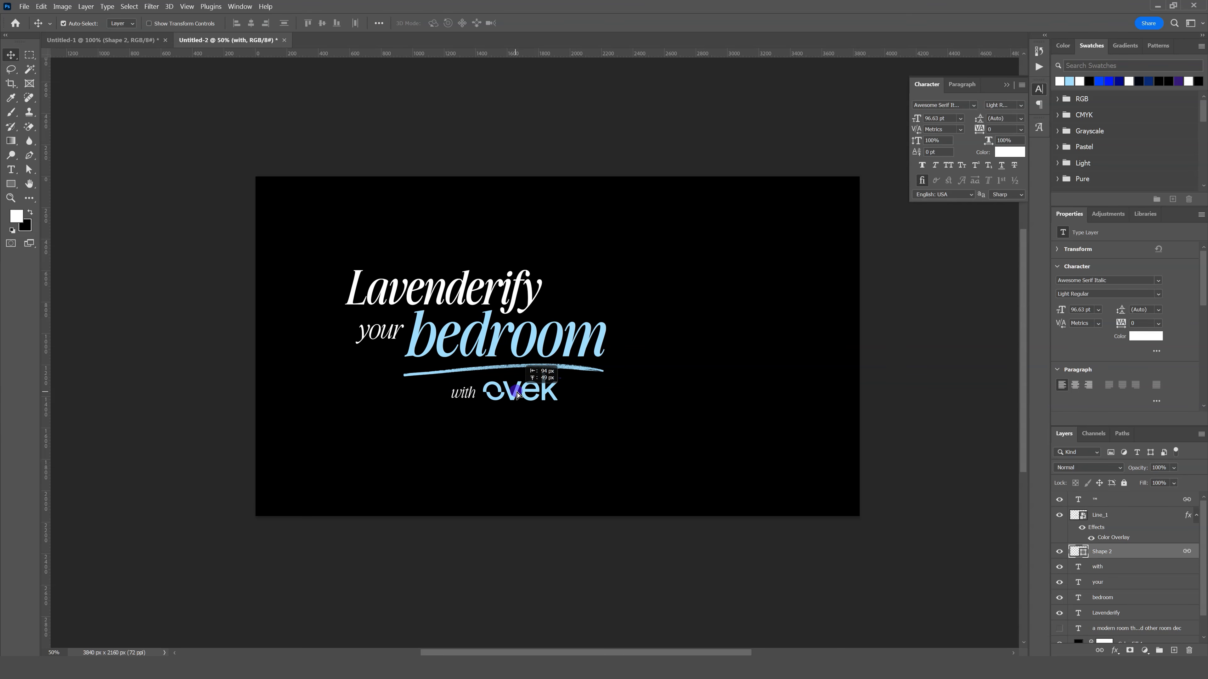
left_click(528, 396)
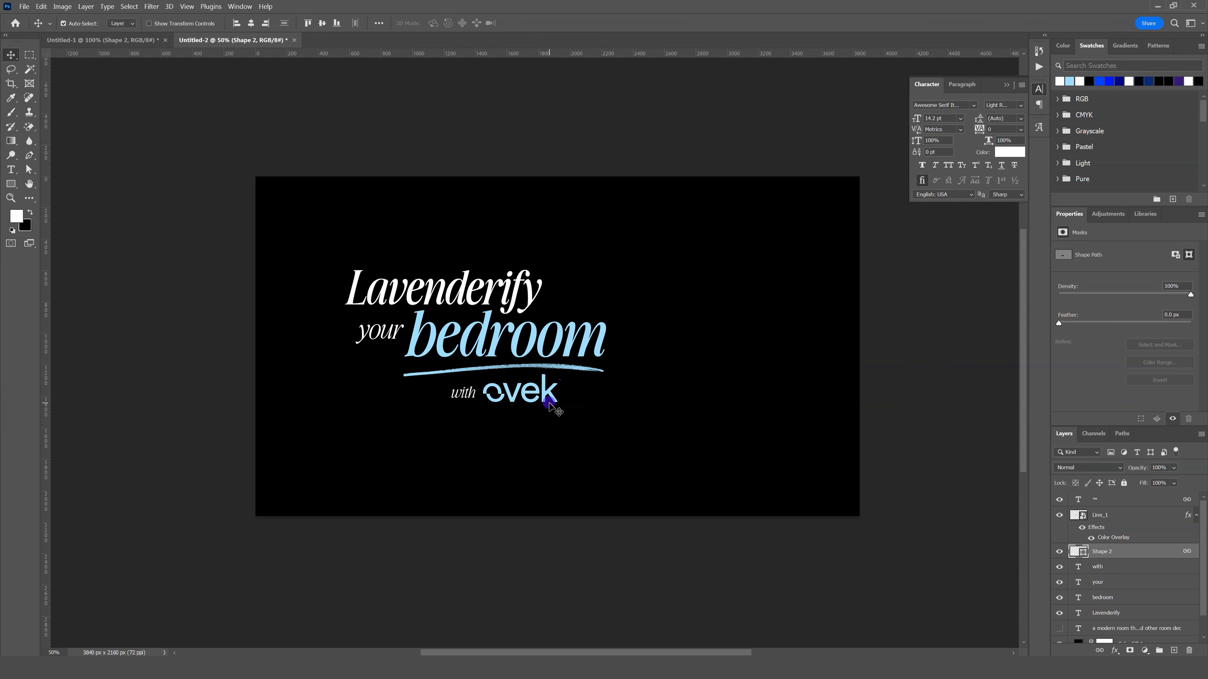
- Bring the grouped lockup into the Untitled-1 poster, scale it to about 42% and position it over the flowers
left_click(11, 195)
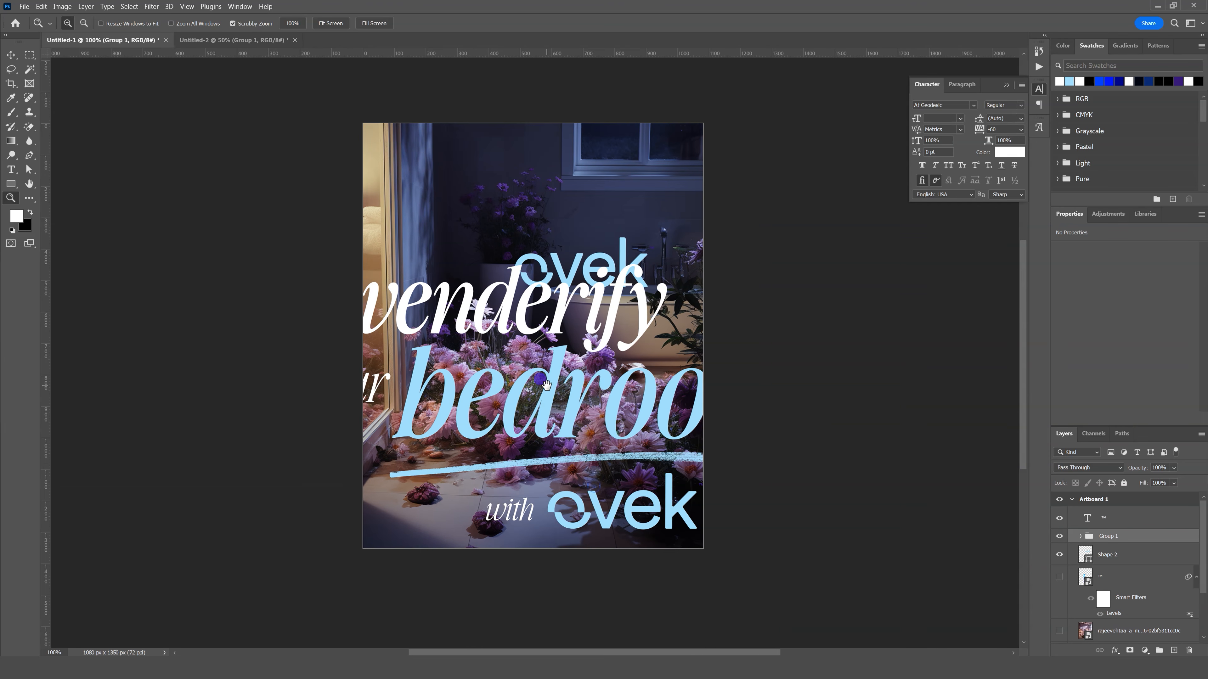
key("ctrl+t")
left_click_drag(795, 527, 612, 452)
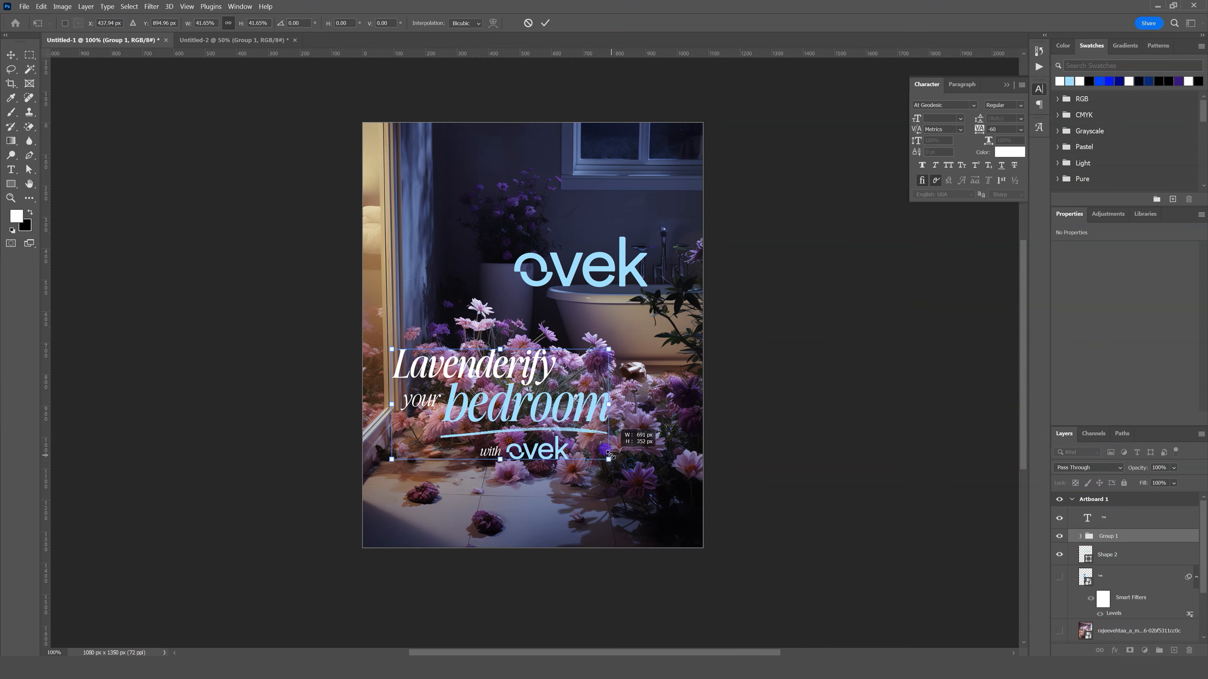
left_click_drag(547, 414, 555, 415)
key("Return")
key("z")
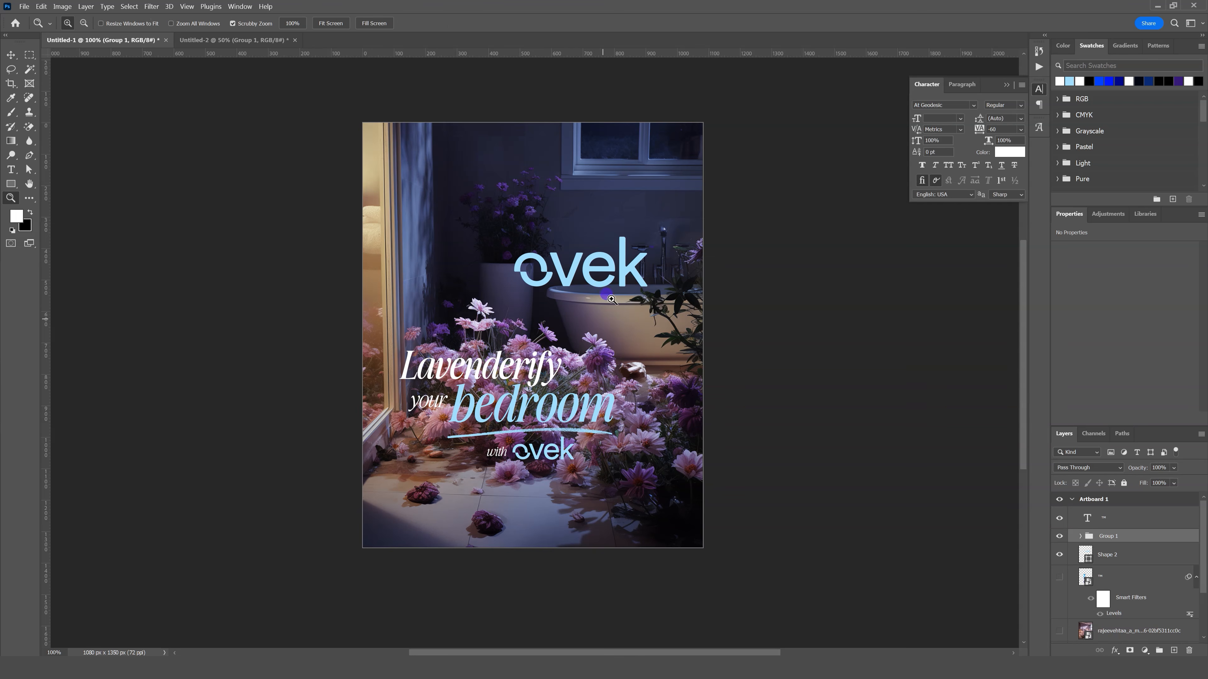
- Delete the standalone ovek logo over the bathtub, keeping the one inside the lockup
left_click(9, 58)
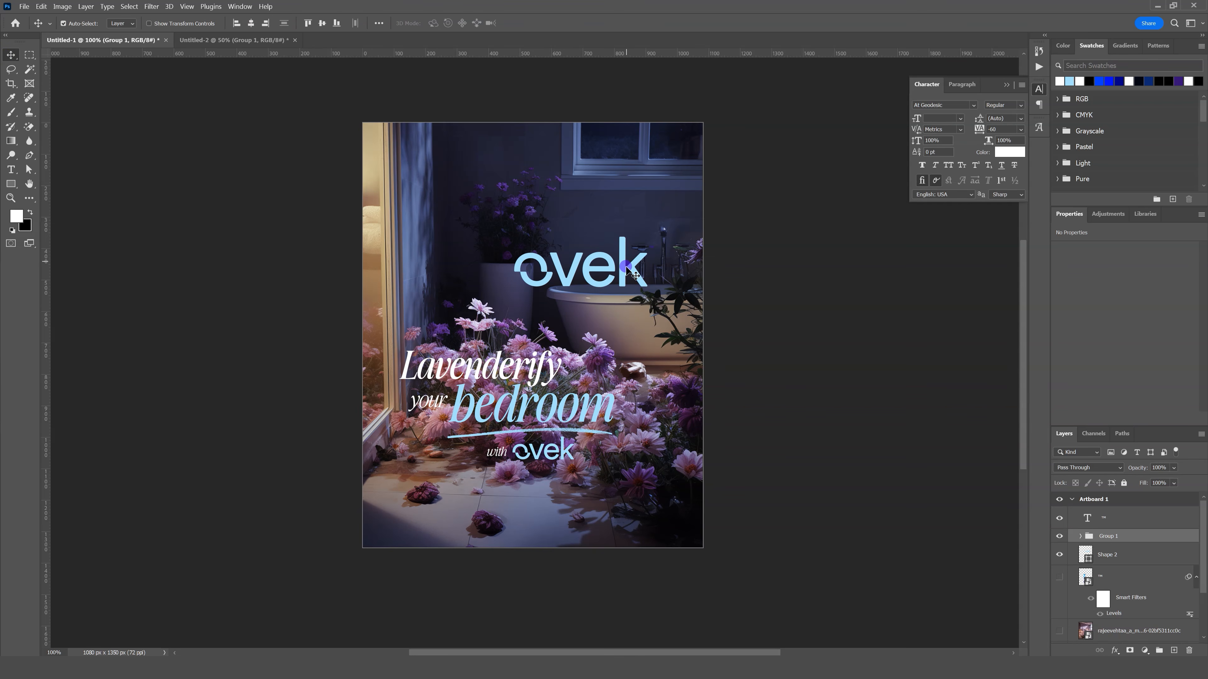
left_click(636, 275)
key("Delete")
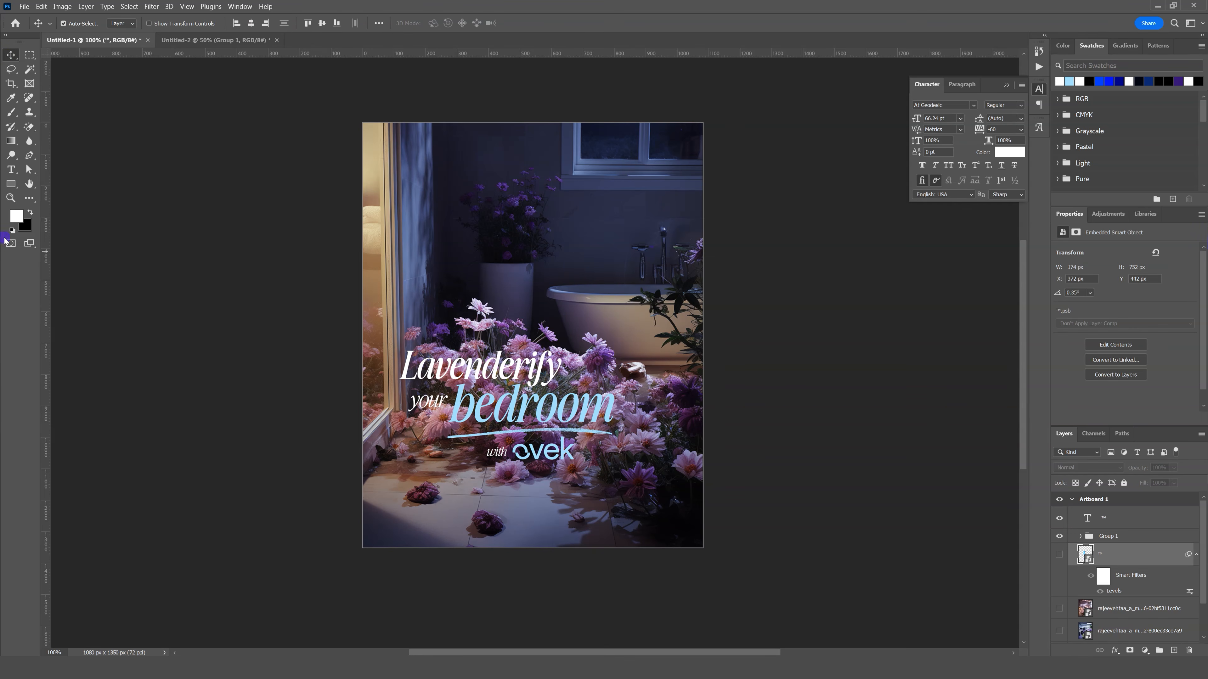
- Add a radial black-to-transparent gradient fill above the room photos, drawn outward from behind the lockup at about 46% scale
left_click(10, 199)
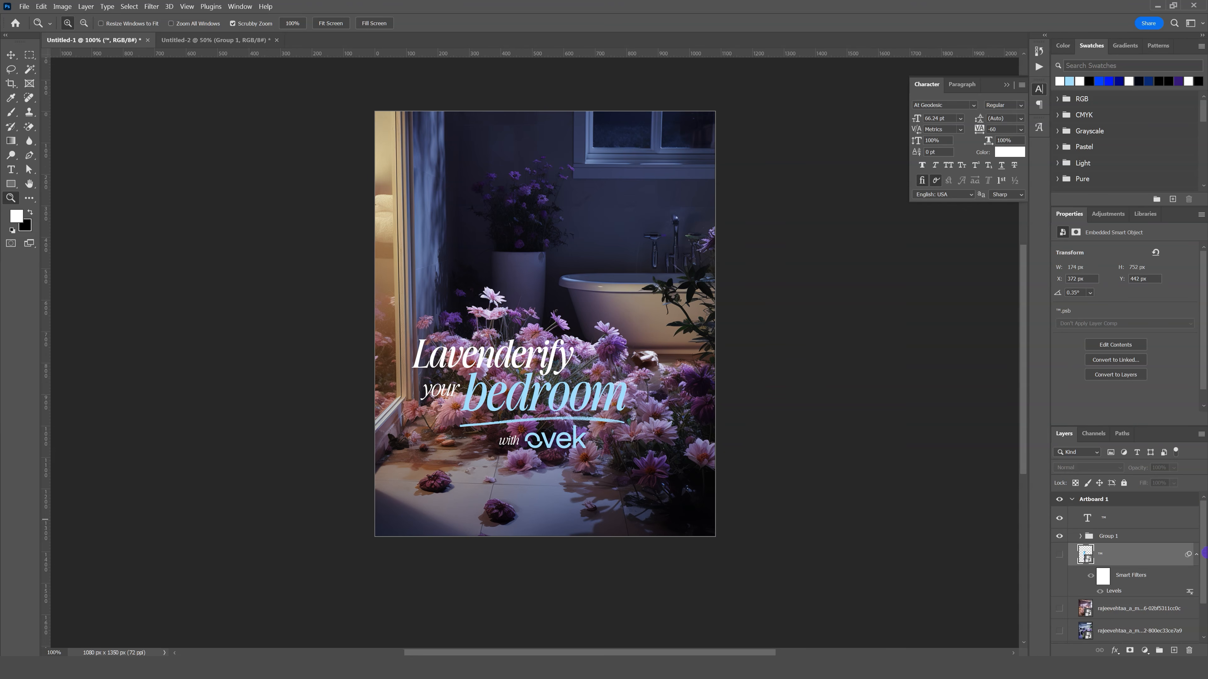
scroll(1150, 587, "down", 2)
left_click(1123, 575)
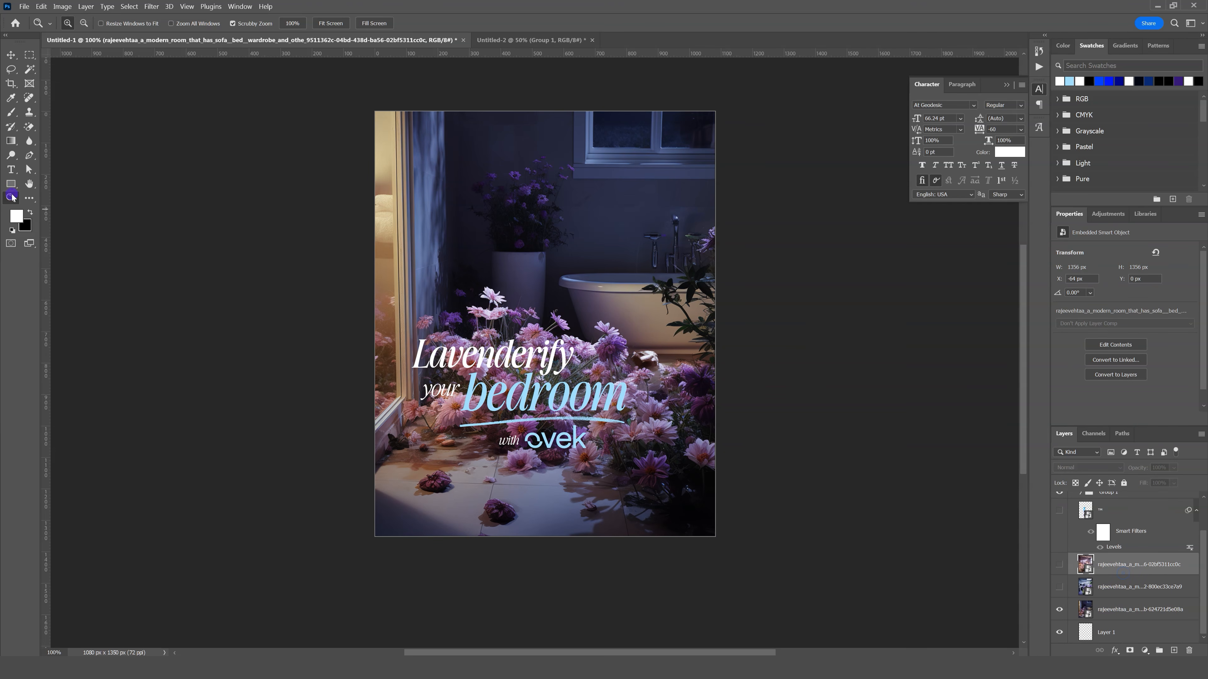
left_click(10, 141)
left_click(211, 25)
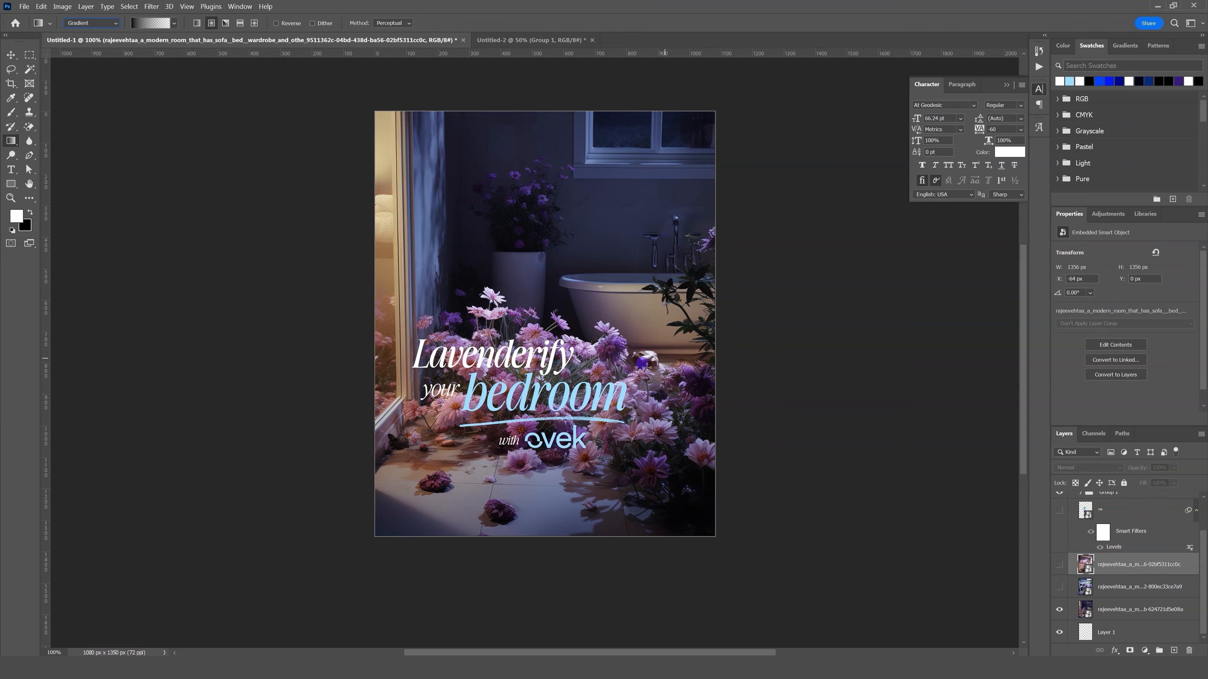
left_click_drag(527, 387, 631, 477)
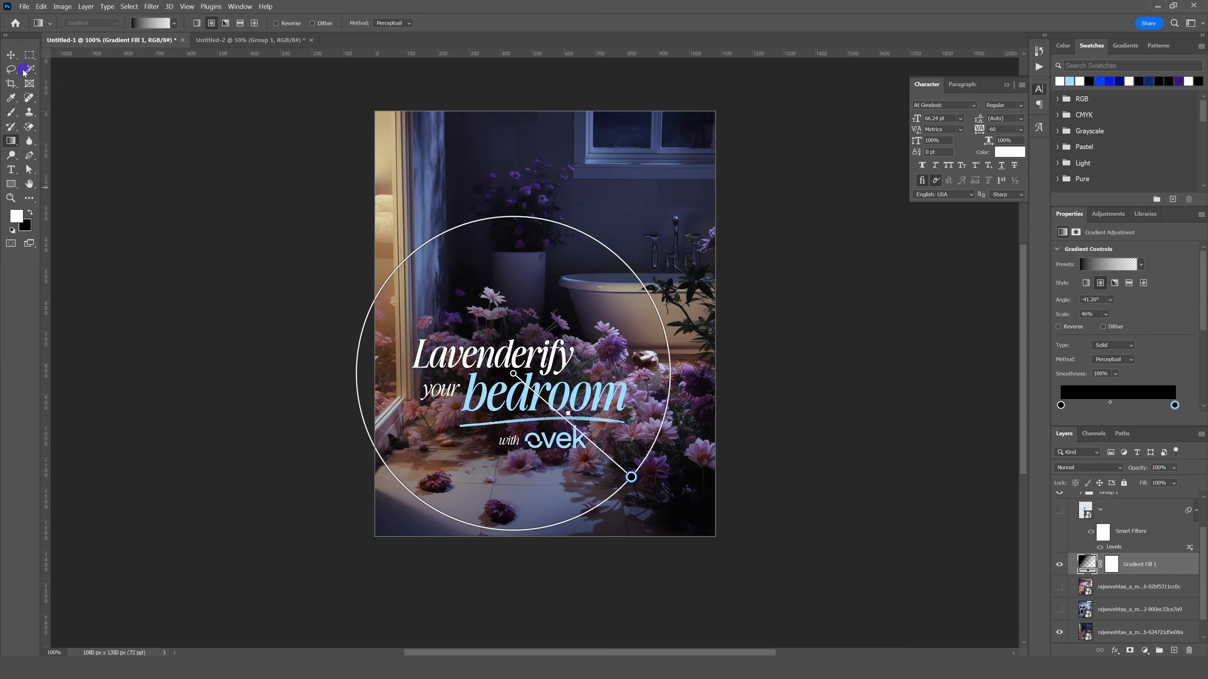
- Check the gradient at different magnifications and reduce the gradient fill's opacity to 86%
left_click(15, 56)
left_click(10, 198)
mouse_move(651, 421)
left_mouse_down()
mouse_move(666, 422)
mouse_move(641, 413)
left_mouse_up()
left_click(637, 409)
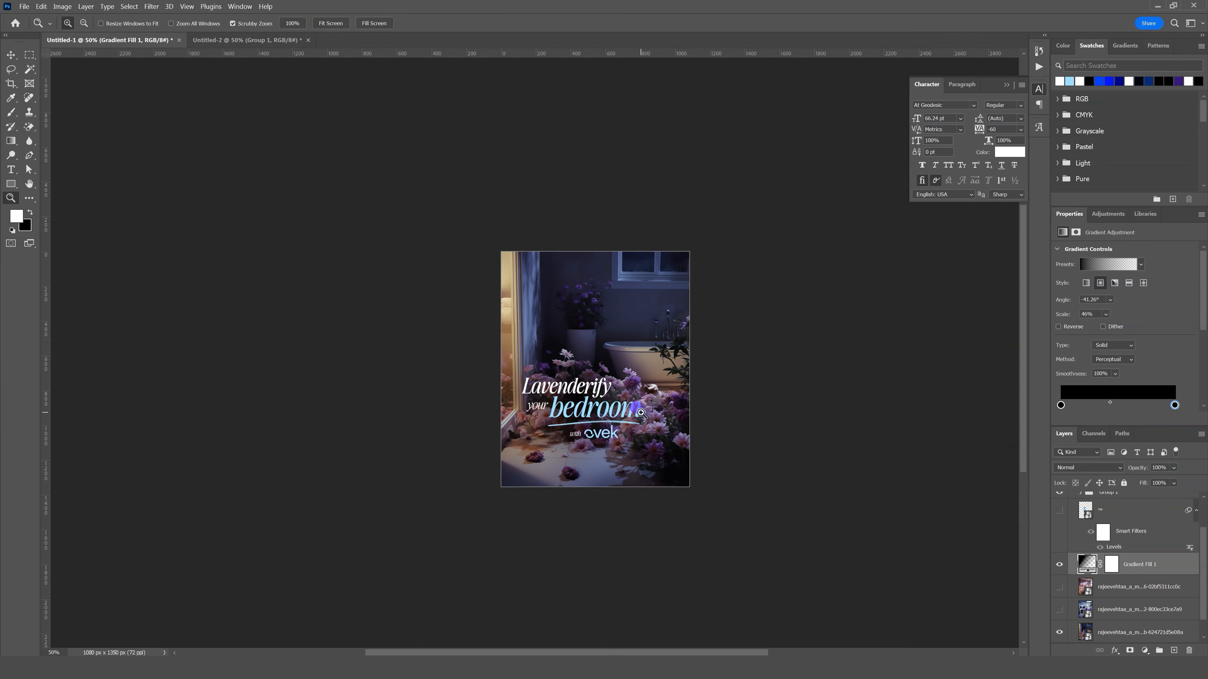
left_click(623, 397)
left_click(609, 373)
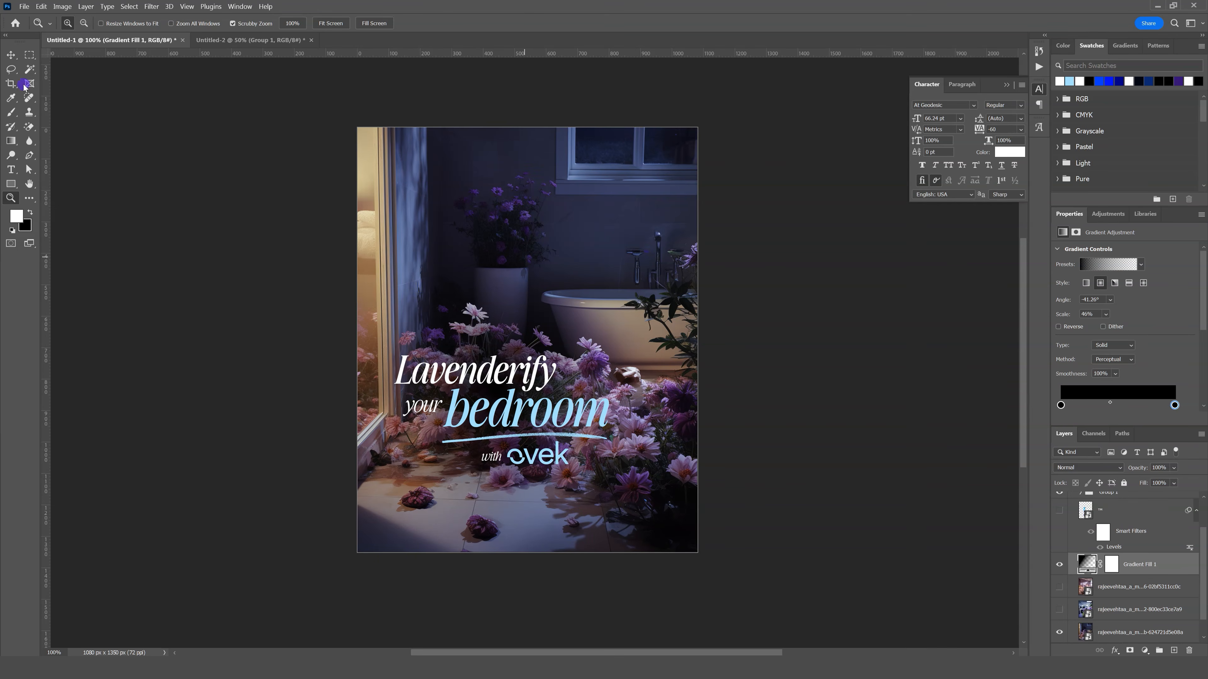
left_click(10, 55)
left_click(407, 500)
- Scale the Lavenderify lockup group down slightly around its centre
scroll(1125, 539, "up", 2)
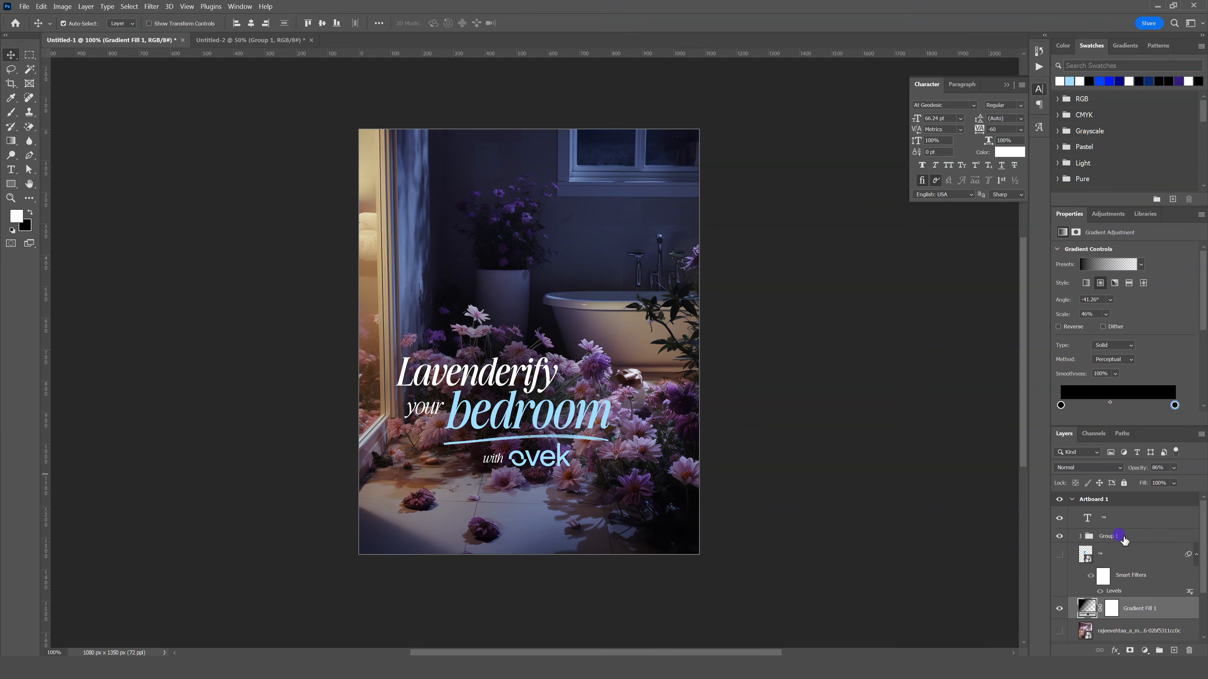
left_click(523, 414)
key("ctrl+t")
left_click_drag(607, 465, 559, 435)
key("Return")
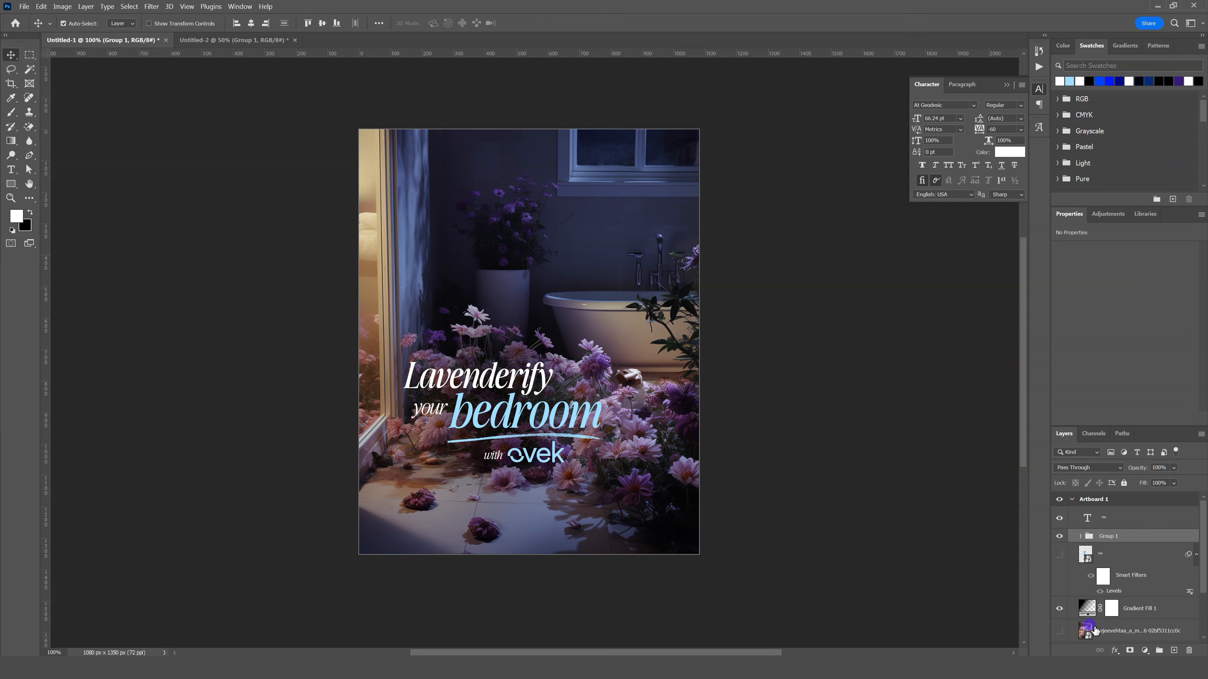
- Apply Levels to the bathroom photo with the shadow input at 24 and midtones at 1.20
scroll(1110, 599, "down", 3)
left_click(1115, 610)
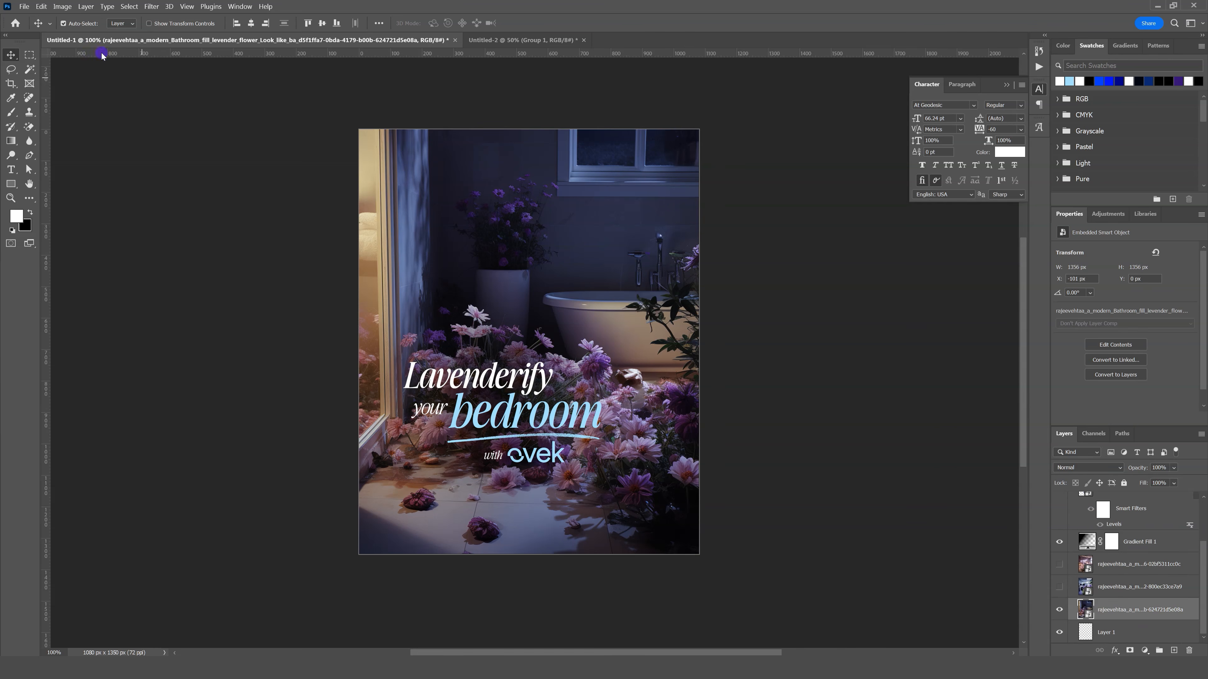
left_click(64, 7)
mouse_move(109, 29)
left_click(191, 41)
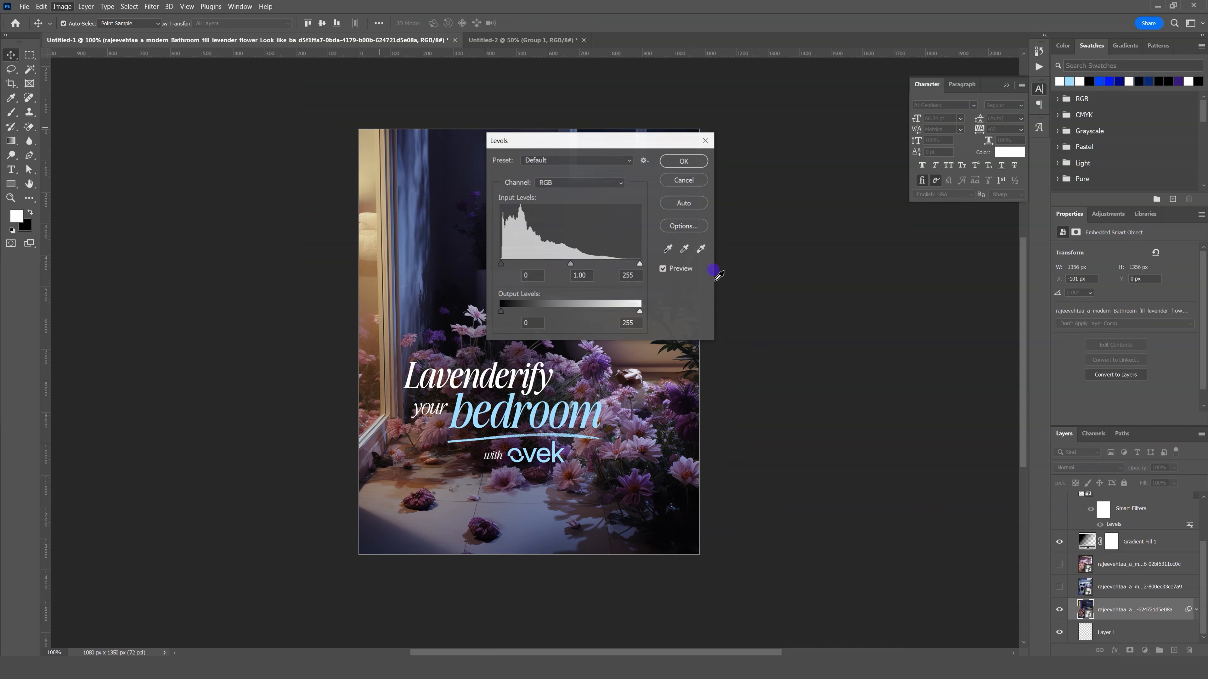
left_click_drag(513, 264, 569, 264)
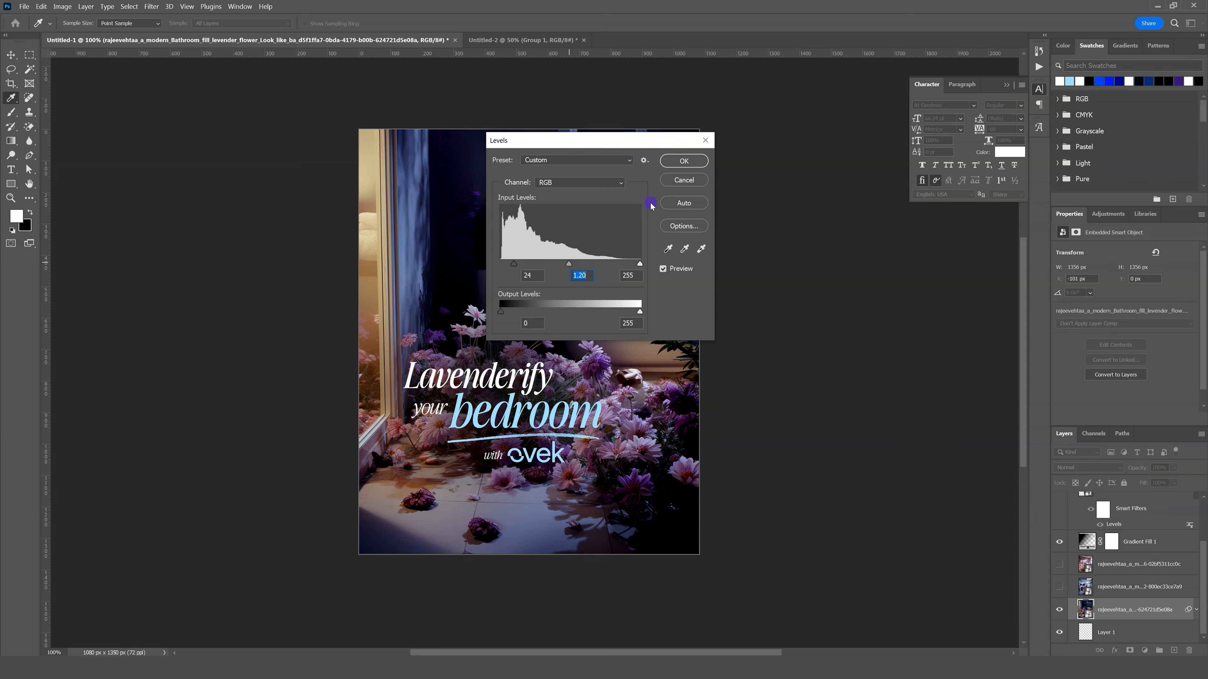
left_click(682, 161)
- Preview the lockup over the office photo, hide that photo again and show the bedroom photo
left_click(1060, 587)
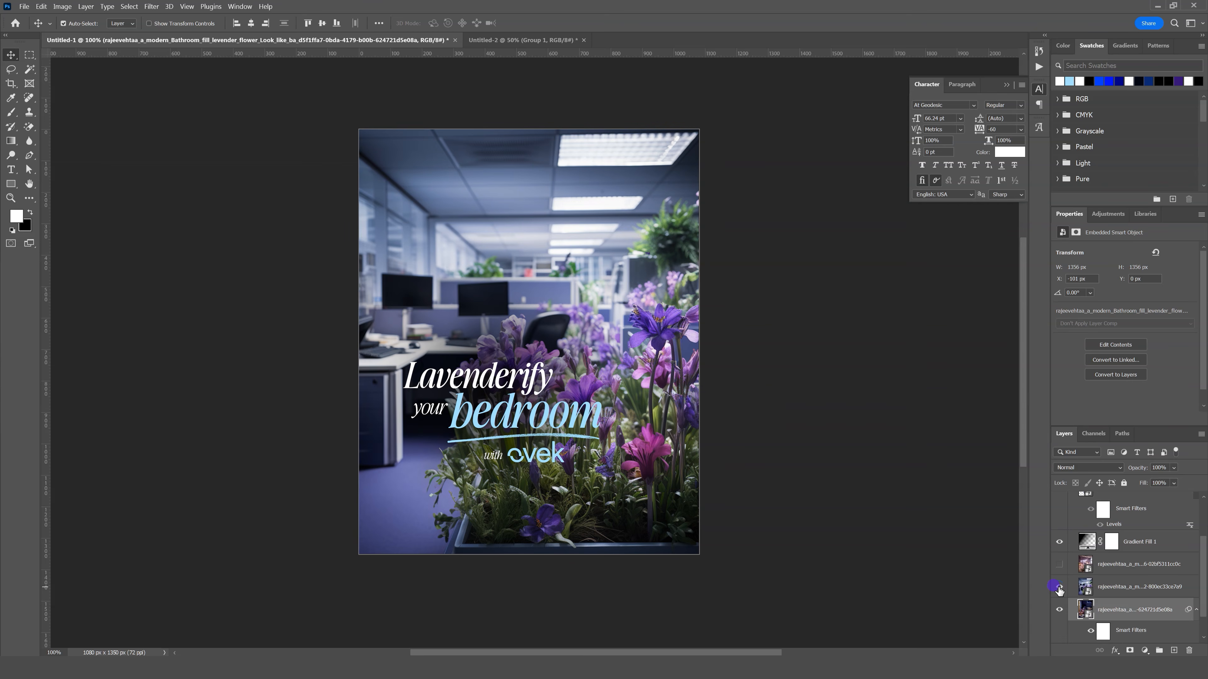
left_click(1060, 587)
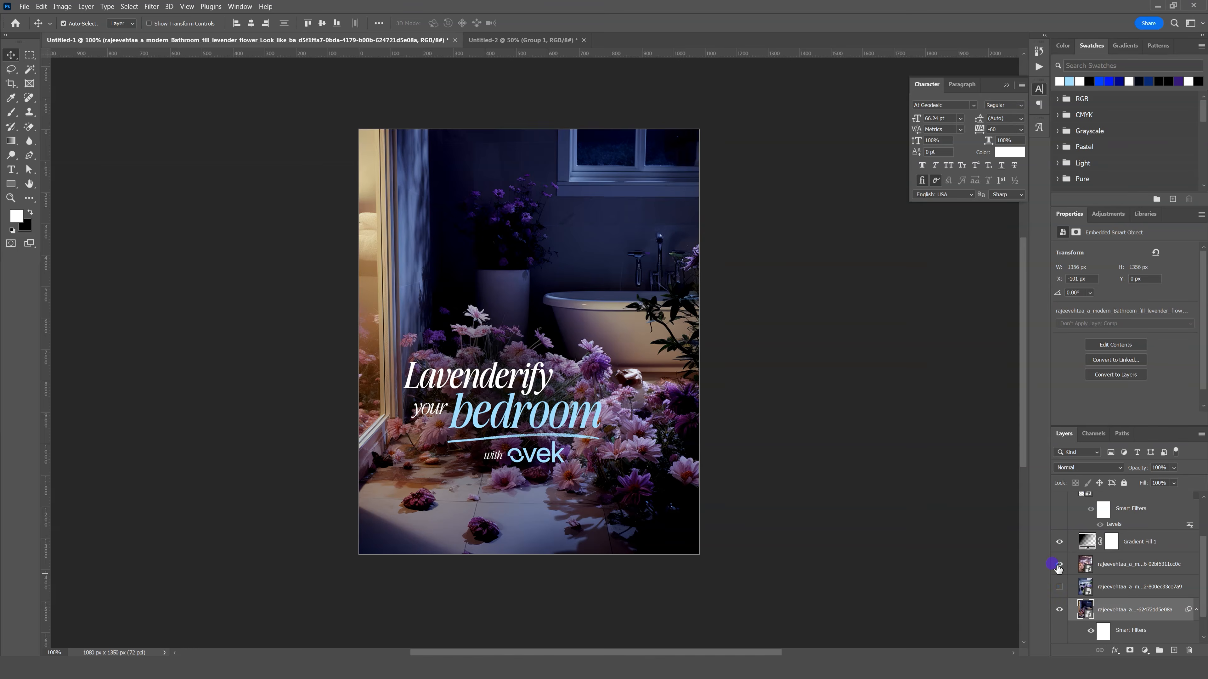
left_click(1059, 565)
left_click(694, 424)
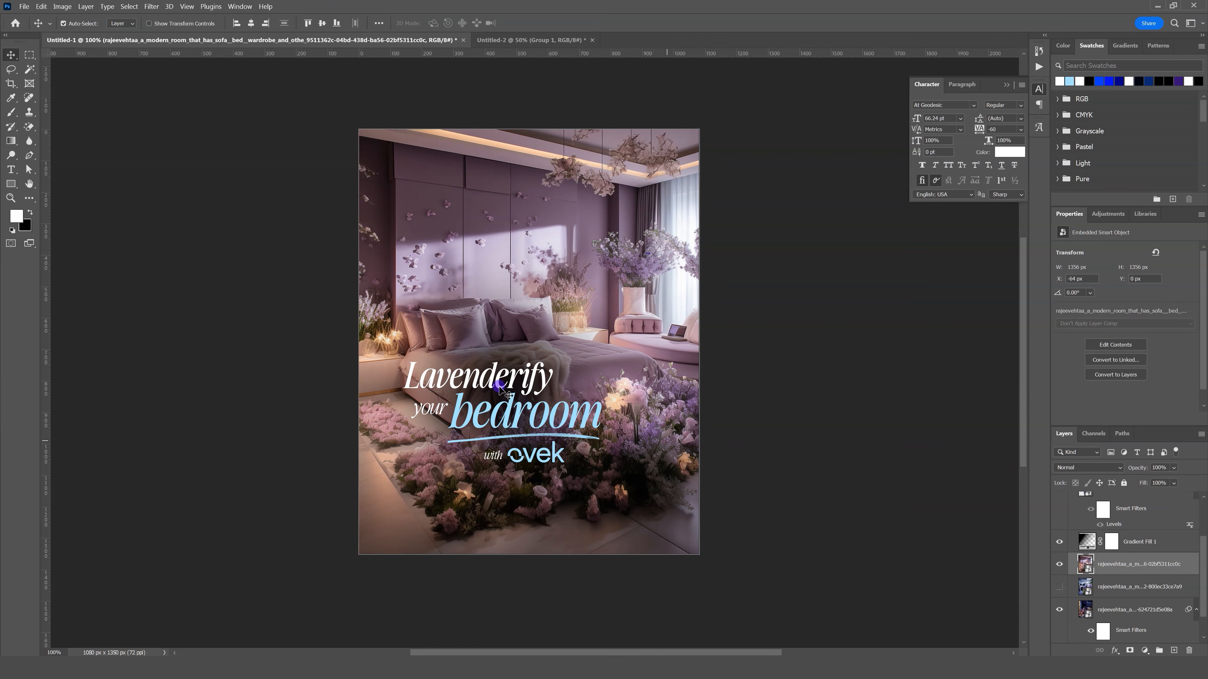
- Replace the word "bedroom" in the lockup with "bathroom"
left_click(11, 205)
left_click(502, 376)
left_click_drag(623, 399, 611, 404)
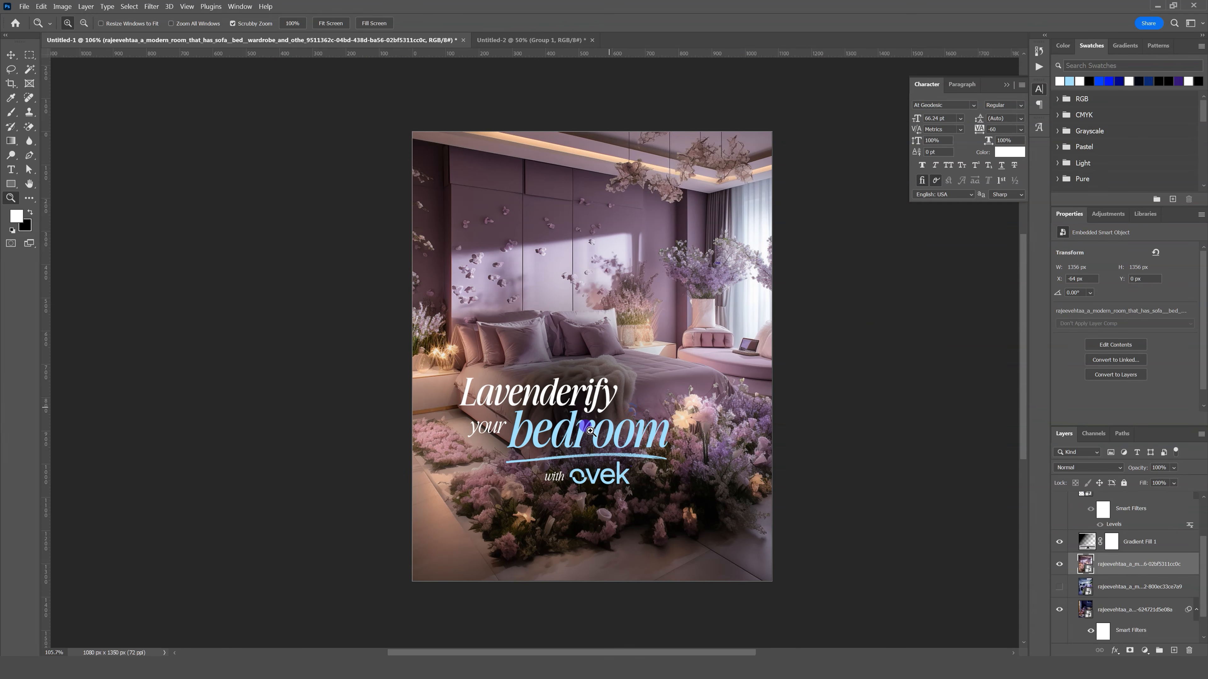
left_click(11, 170)
left_click_drag(510, 431, 692, 433)
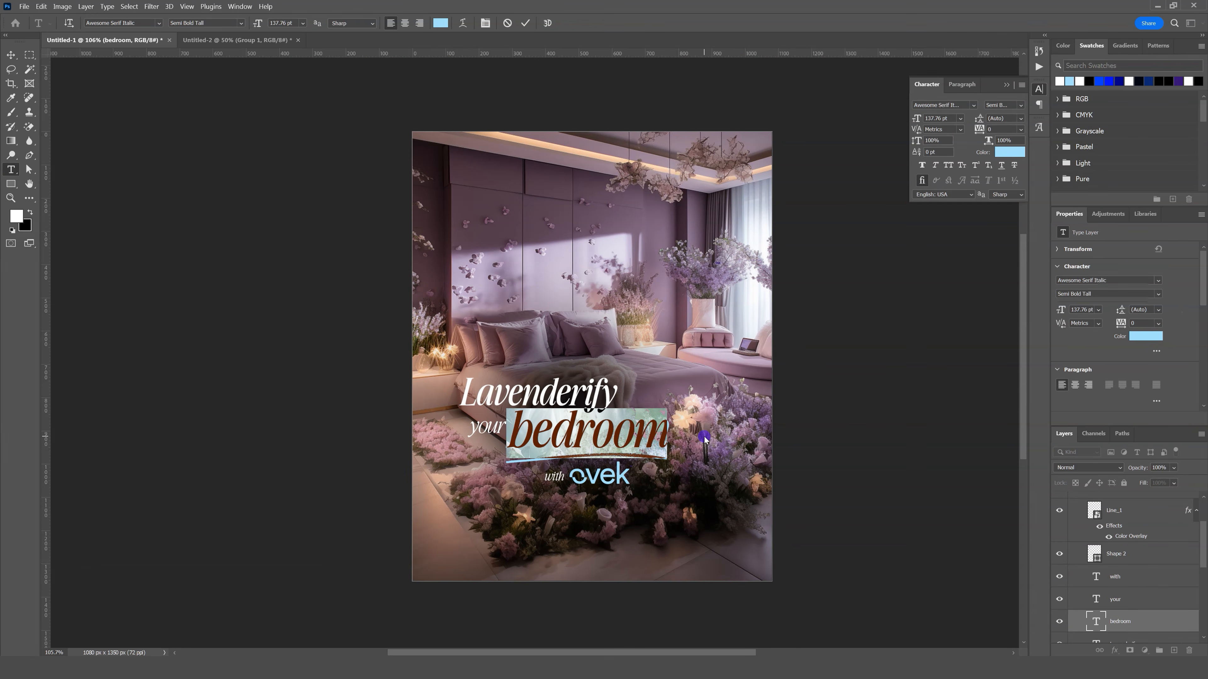
key("BackSpace")
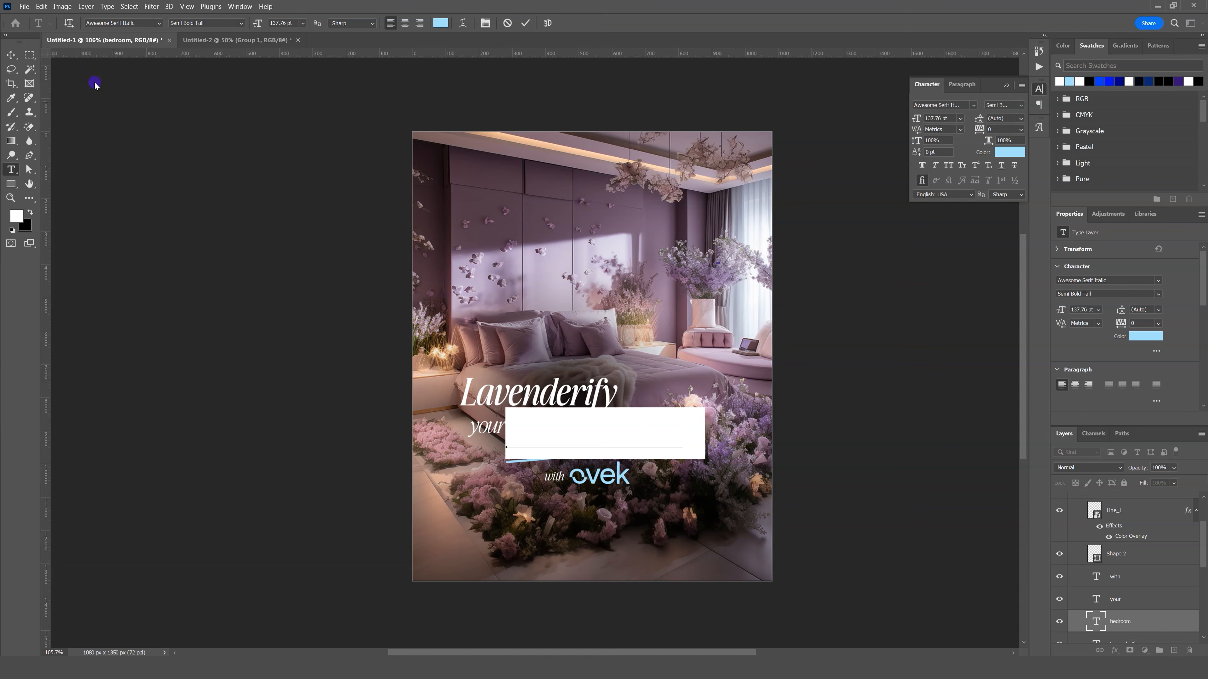
left_click(10, 55)
scroll(1072, 602, "down", 5)
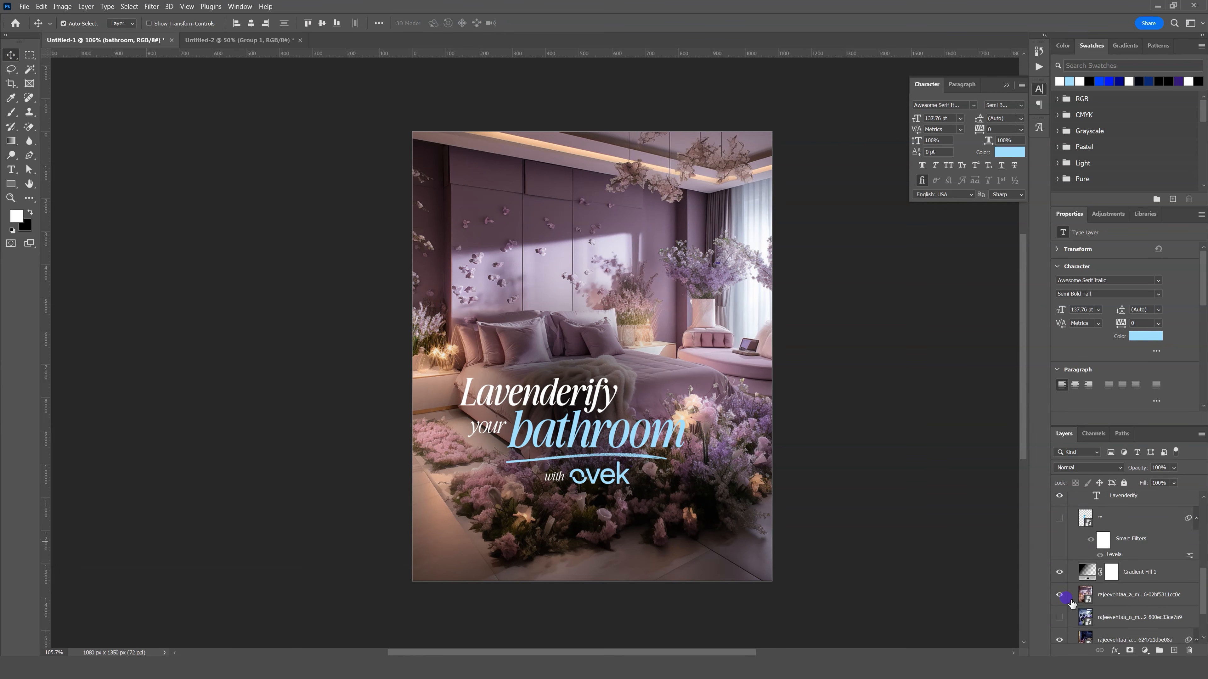
- Show the hidden ovek air freshener can over the bedroom photo and make it the active layer
scroll(1071, 595, "down", 2)
left_click(1059, 555)
left_click(1059, 555)
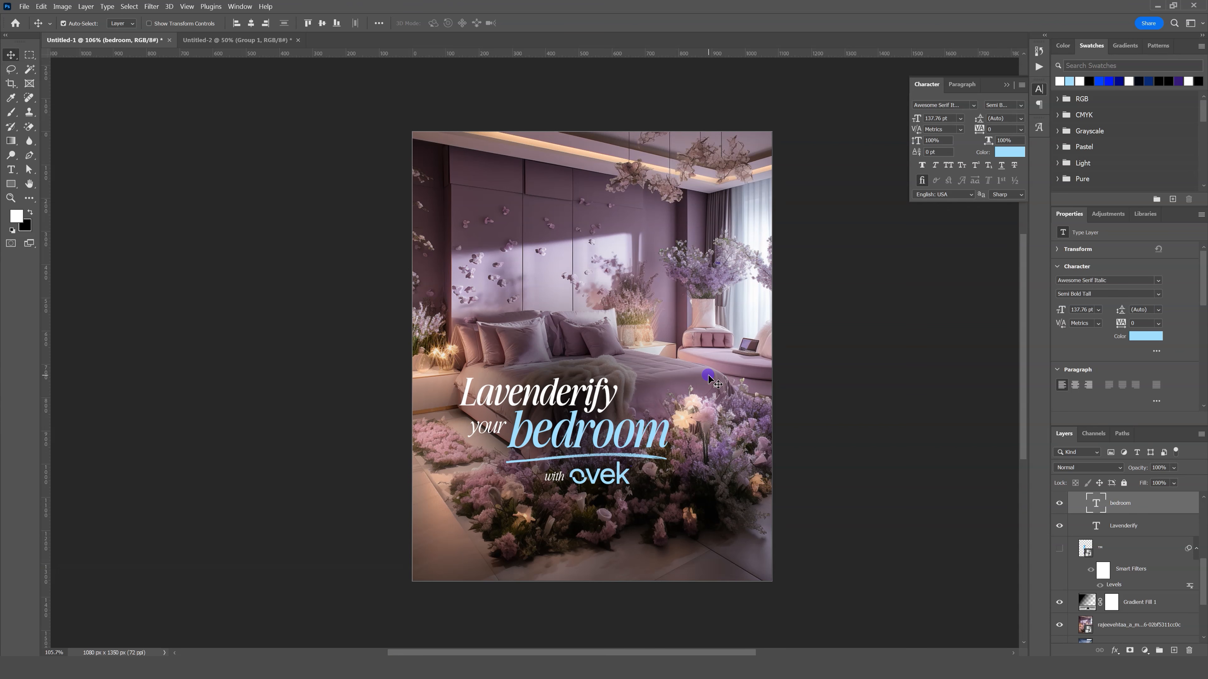
left_click(1100, 554)
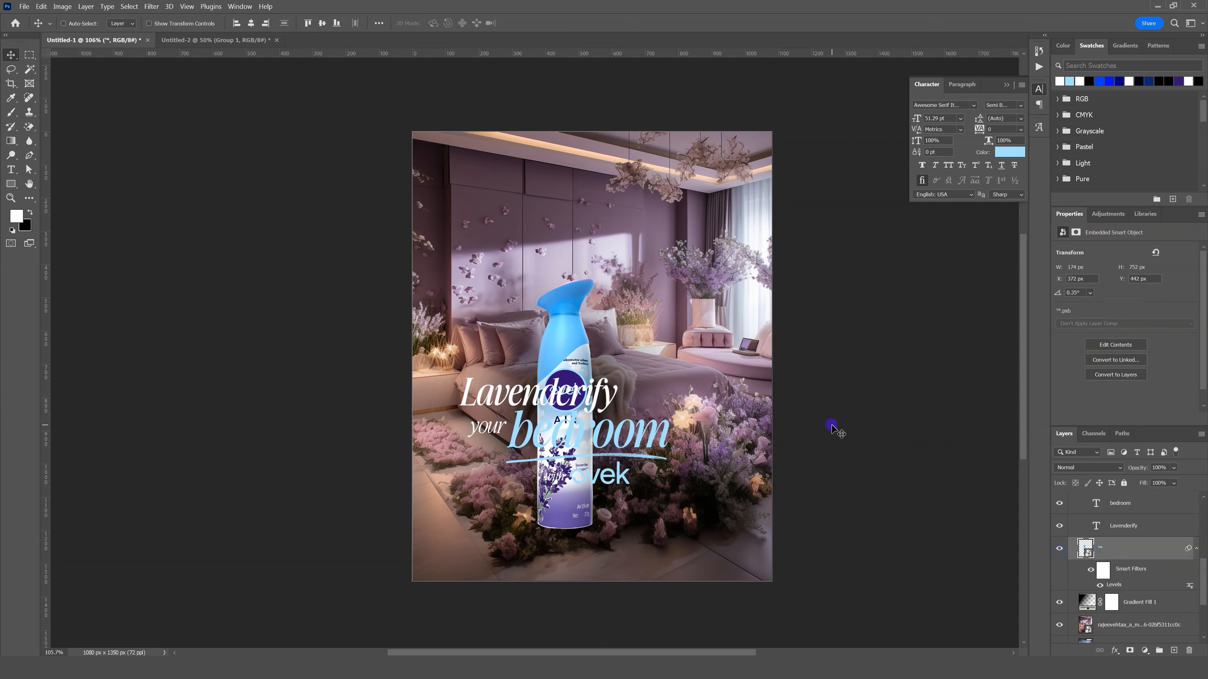
- Tilt the can about 12° counter-clockwise and place it beside the poster's left edge
key("ctrl+t")
left_click_drag(588, 371, 782, 395)
mouse_move(602, 402)
left_mouse_down()
mouse_move(596, 381)
mouse_move(595, 412)
left_mouse_up()
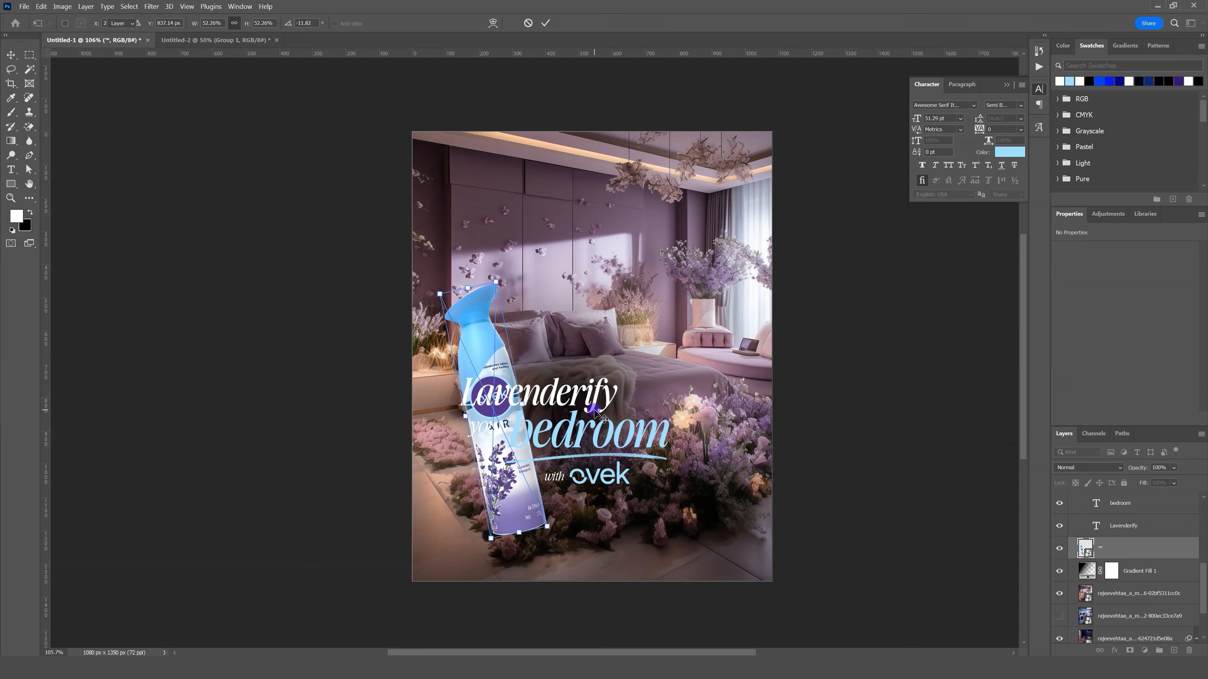
key("Return")
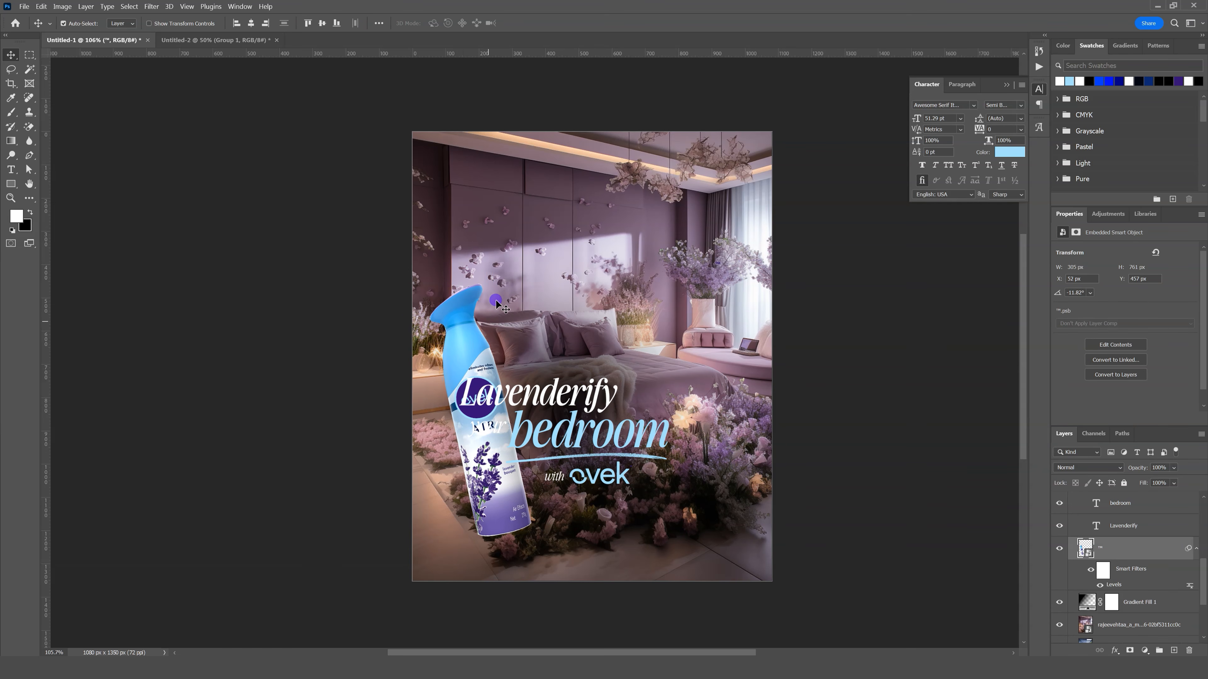
left_click_drag(484, 358, 465, 358)
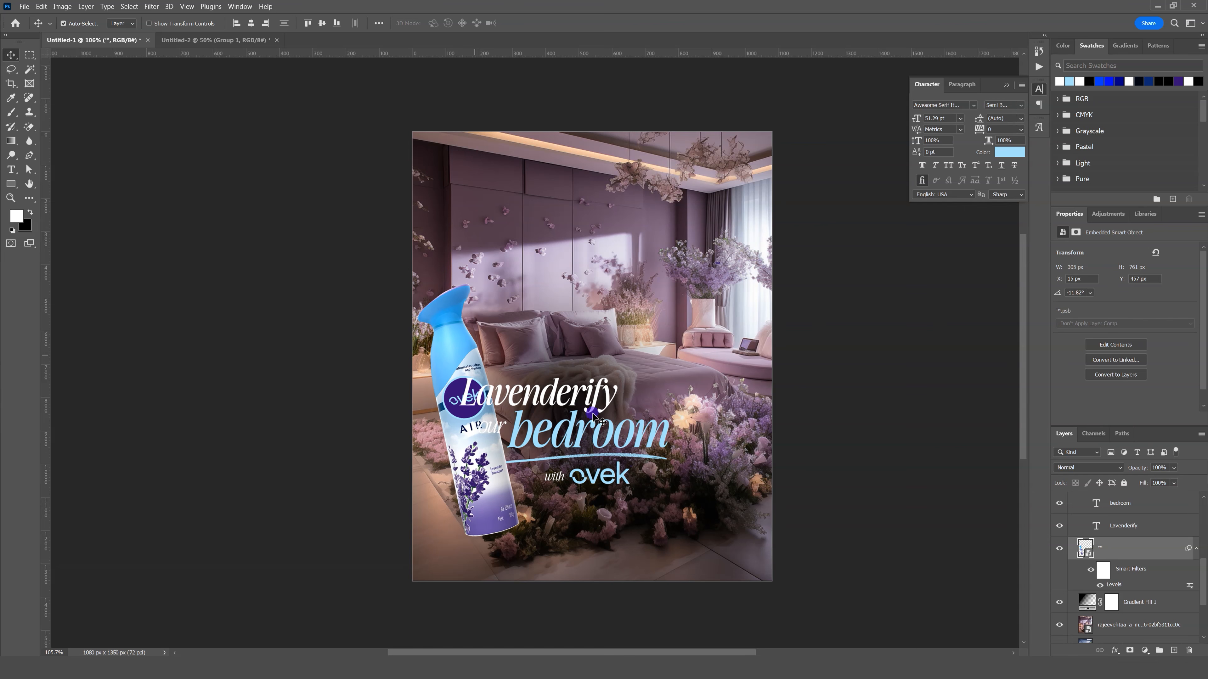
- Move the whole Lavenderify lockup group about 150 px right and 25 px up, clear of the can
scroll(1133, 543, "up", 5)
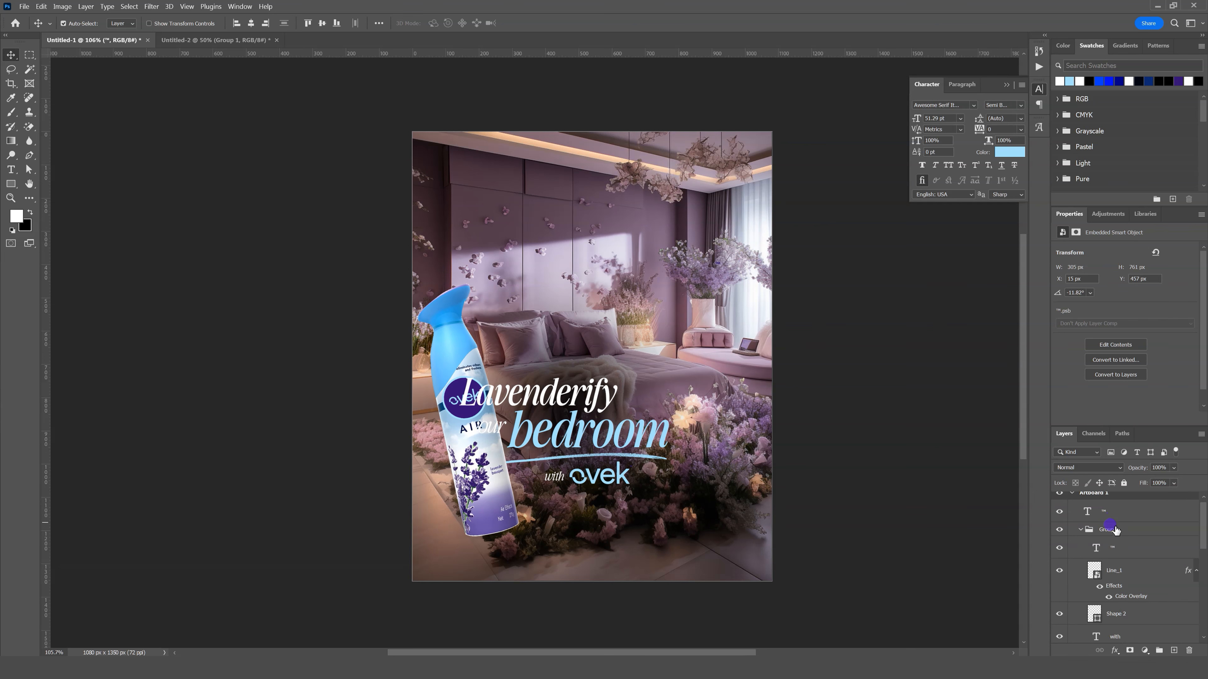
left_click(1112, 530)
key("ctrl+t")
left_click_drag(499, 407, 618, 397)
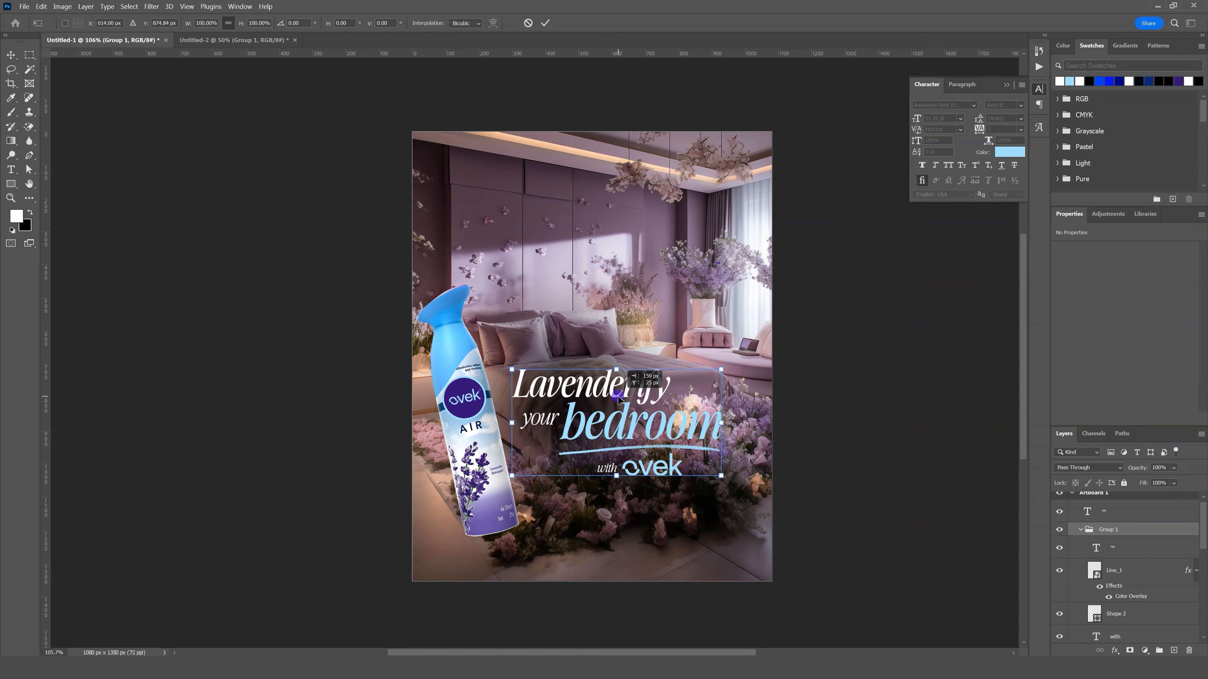
key("Return")
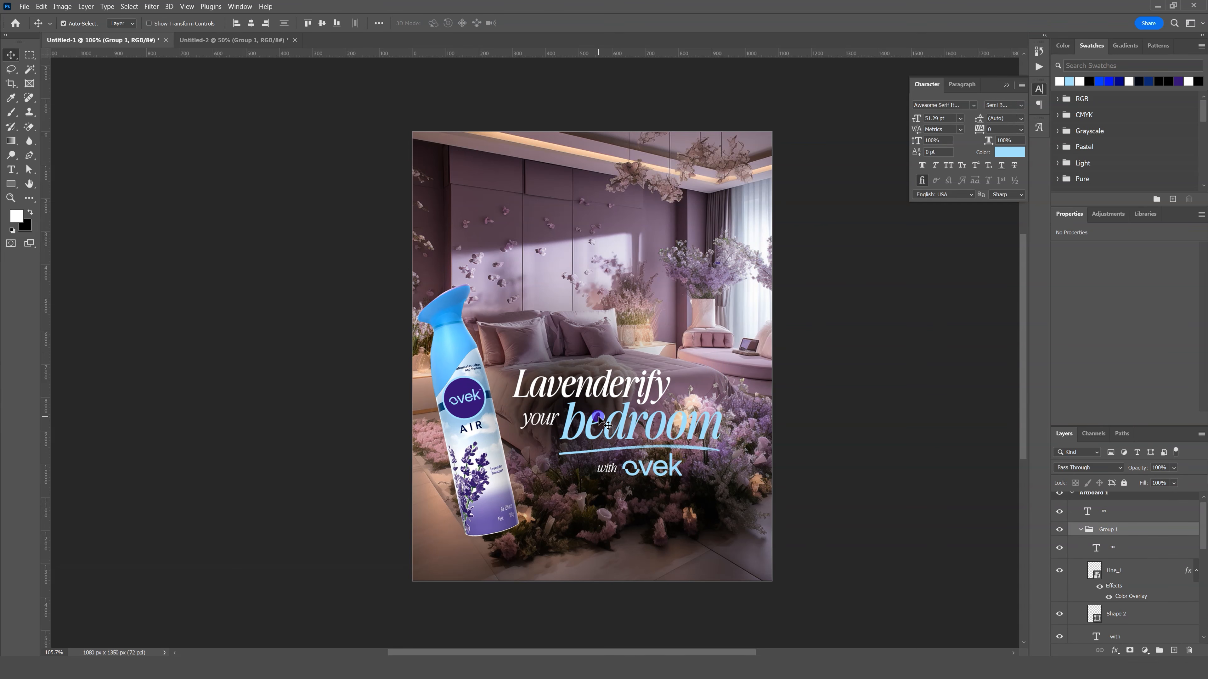